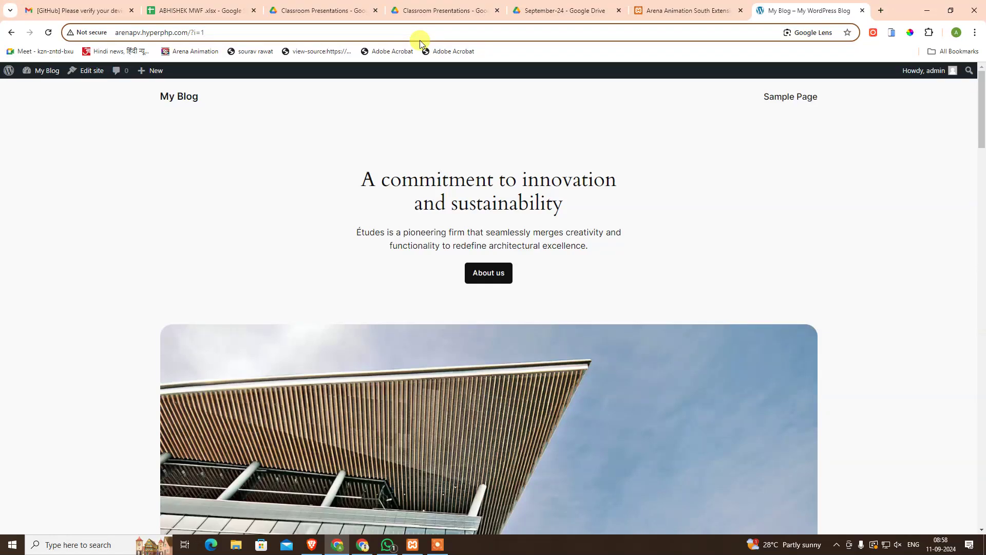
Step: Load the hosted blog's admin dashboard by adding wp-admin to the site address
key(BackSpace)
key(BackSpace)
key(BackSpace)
key(BackSpace)
text(wp-)
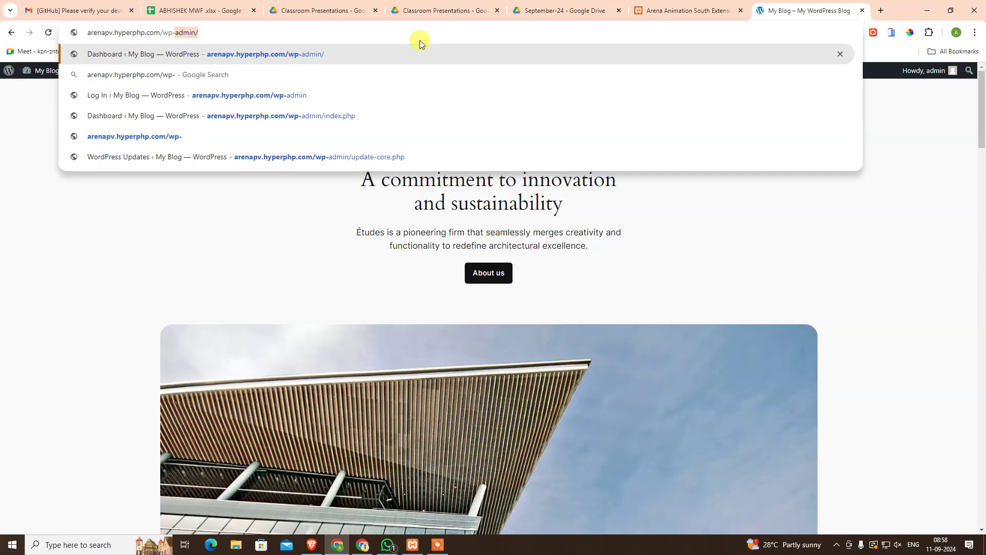
text(admin)
key(Return)
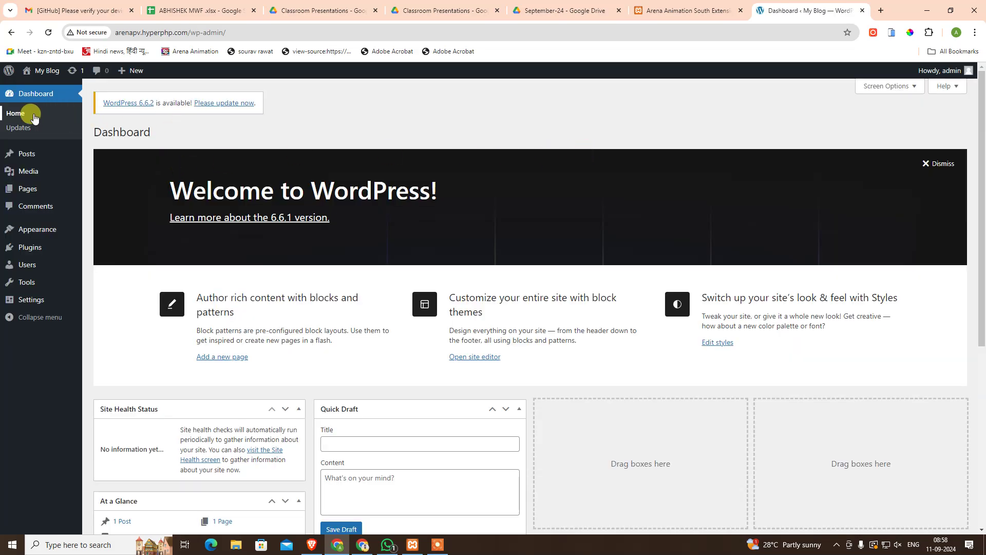
Step: Read the WordPress 6.6.2 release notes, then go to Dashboard > Updates
click(147, 111)
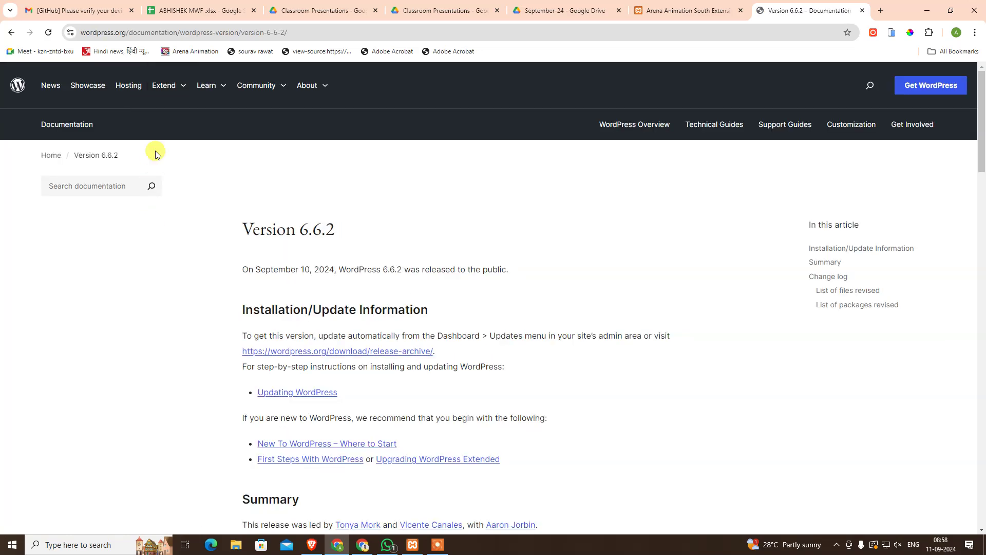
click(717, 11)
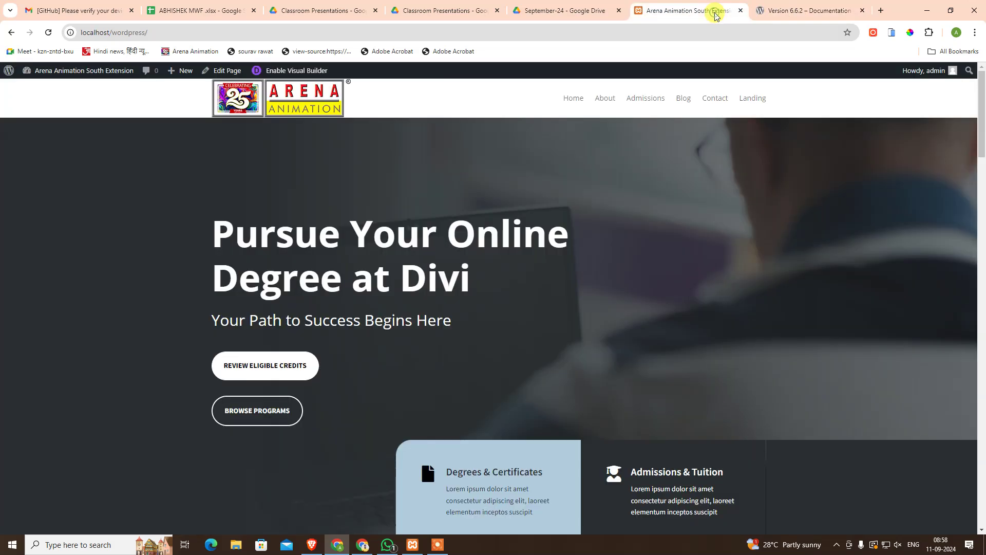
click(817, 12)
click(12, 33)
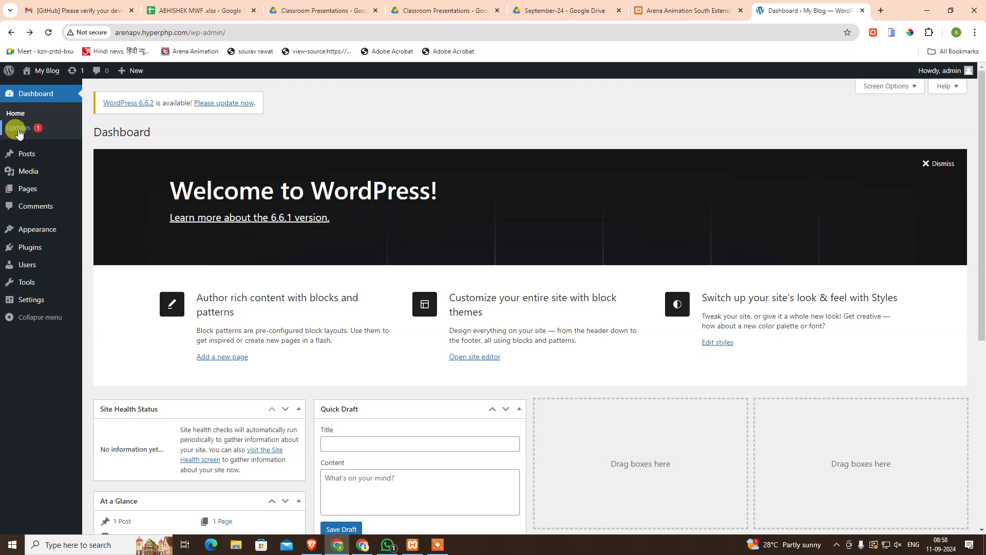
click(18, 130)
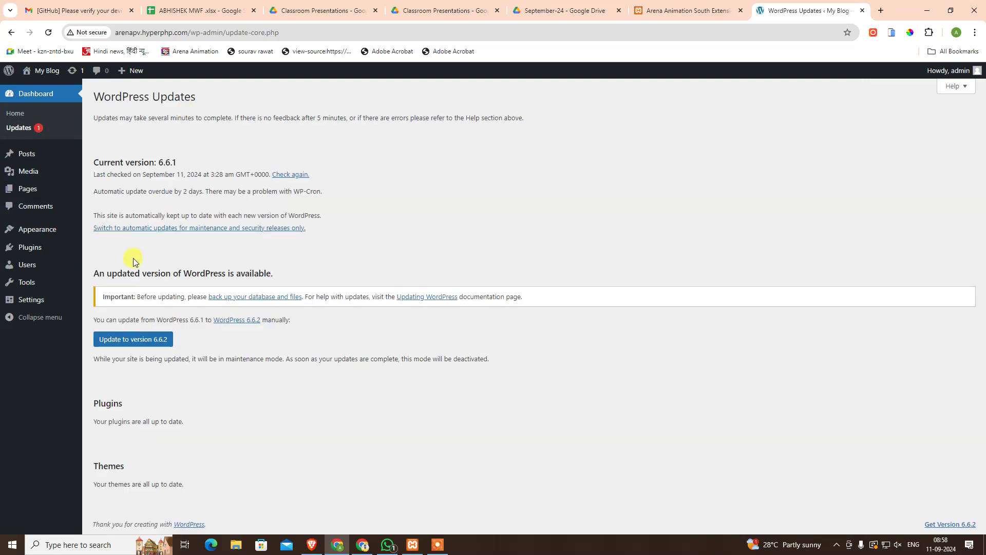
Step: Upgrade WordPress from 6.6.1 to 6.6.2 and wait for the About page
click(129, 339)
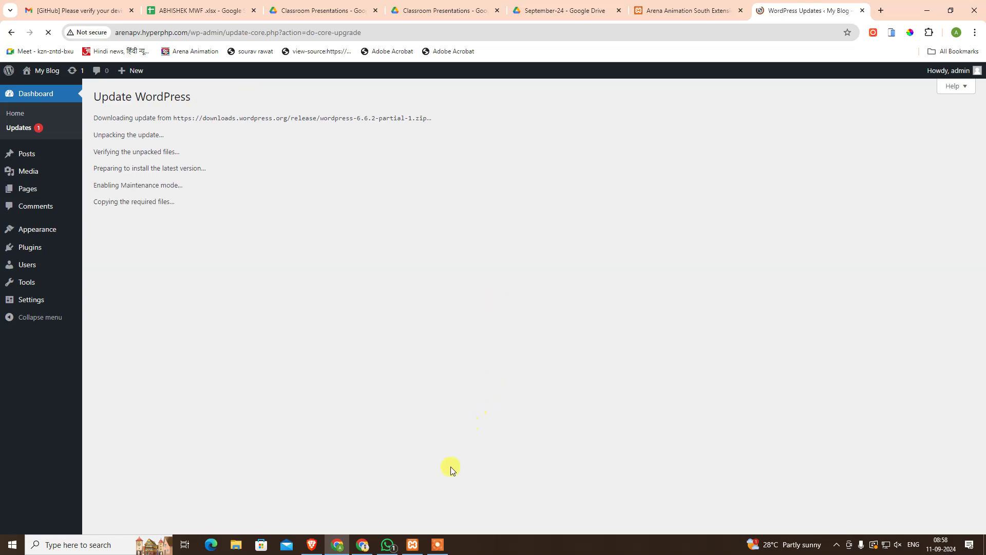
click(438, 546)
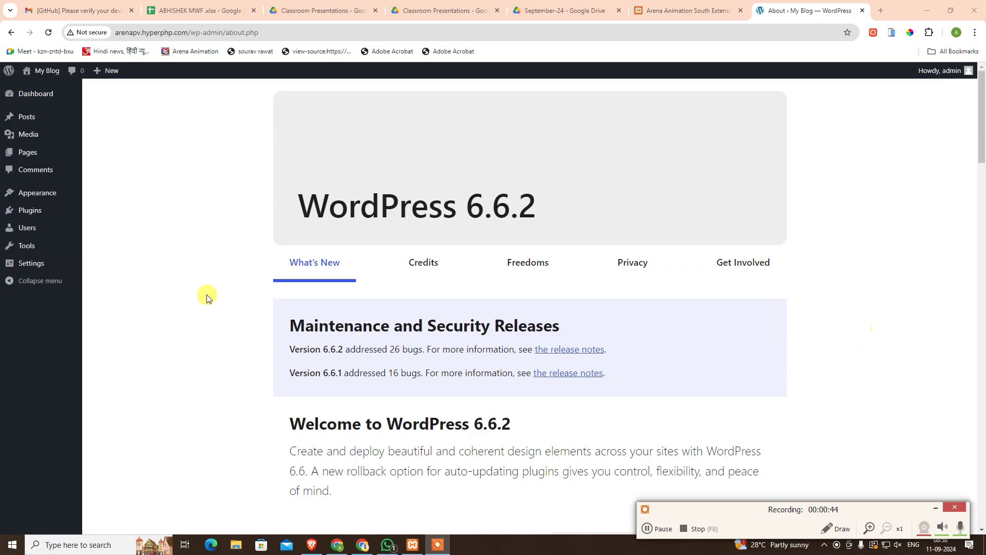
mouse_move(36, 93)
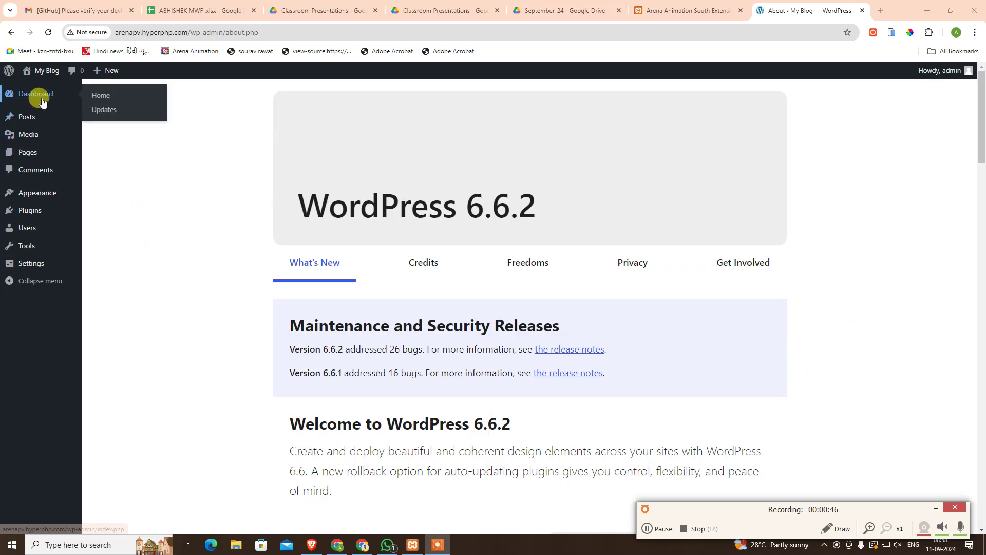
Step: Look over the local Arena Animation site's dashboard, then return to the hosted blog
click(43, 101)
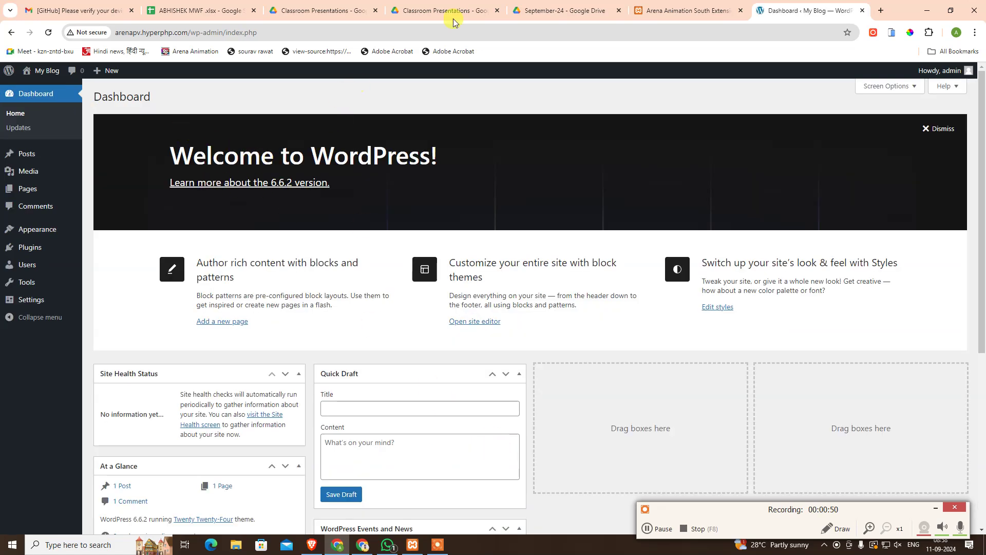
click(675, 5)
click(36, 90)
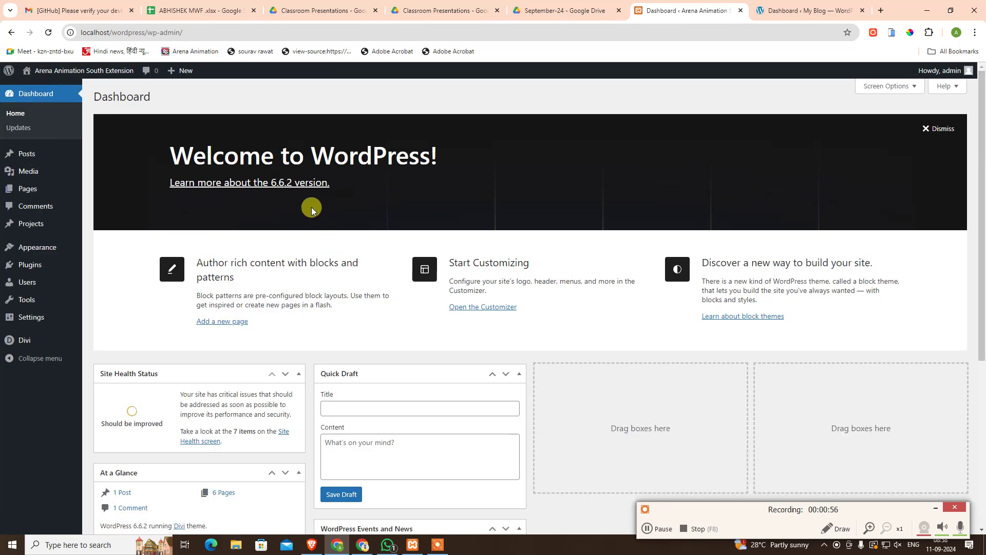
click(777, 9)
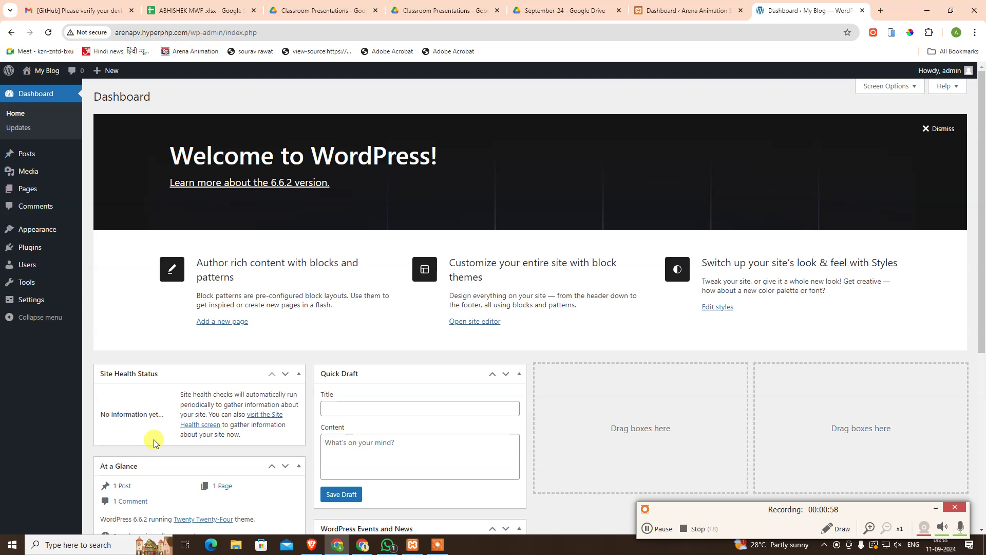
mouse_move(28, 189)
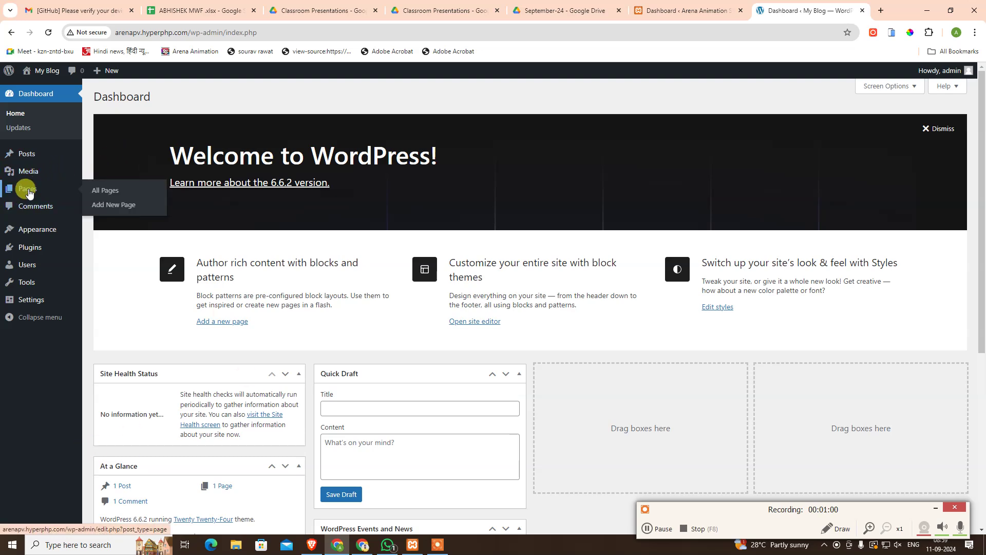
Step: Upload Divi (2).zip from Downloads as a new theme and install it
mouse_move(37, 229)
click(109, 232)
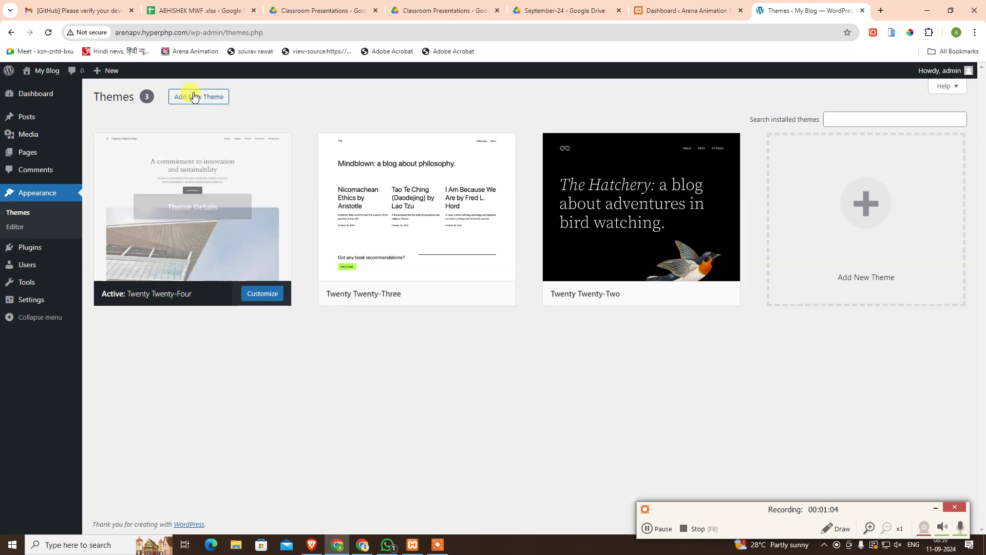
click(194, 97)
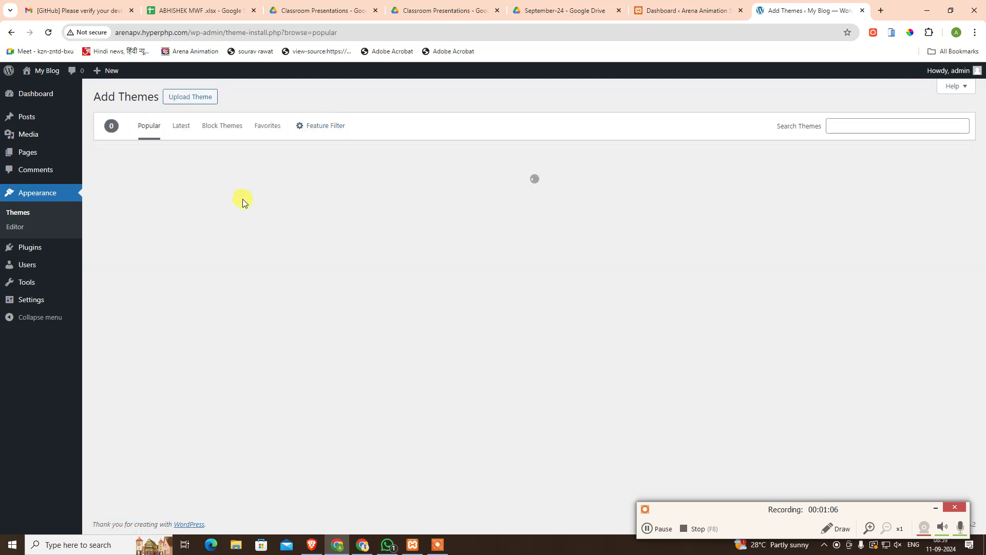
click(192, 97)
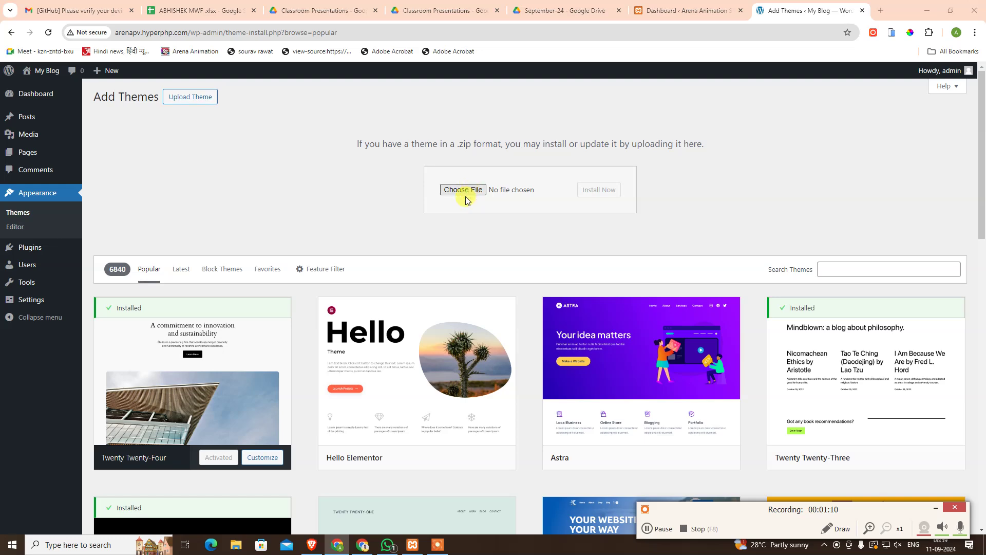
click(464, 190)
scroll(246, 128, down, 1)
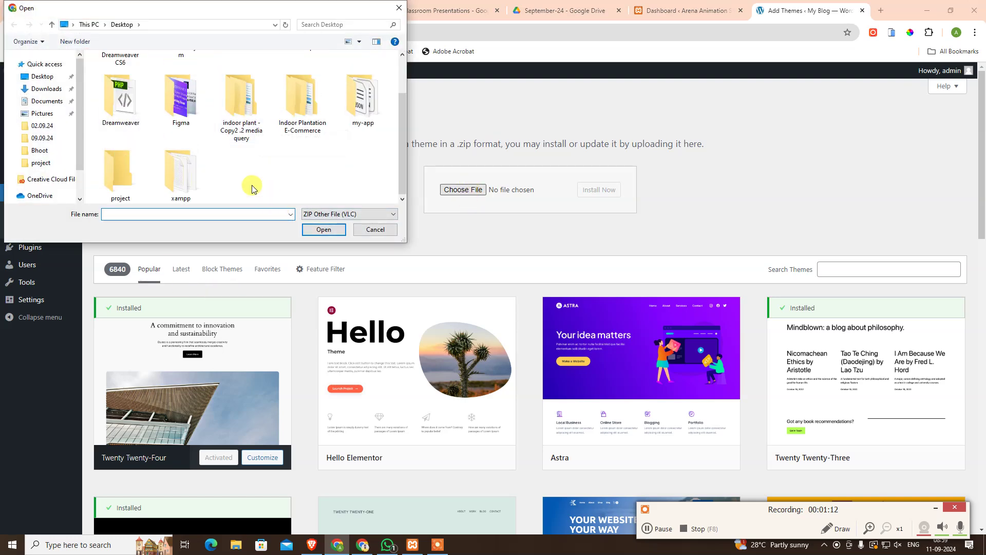
scroll(206, 128, up, 1)
click(46, 89)
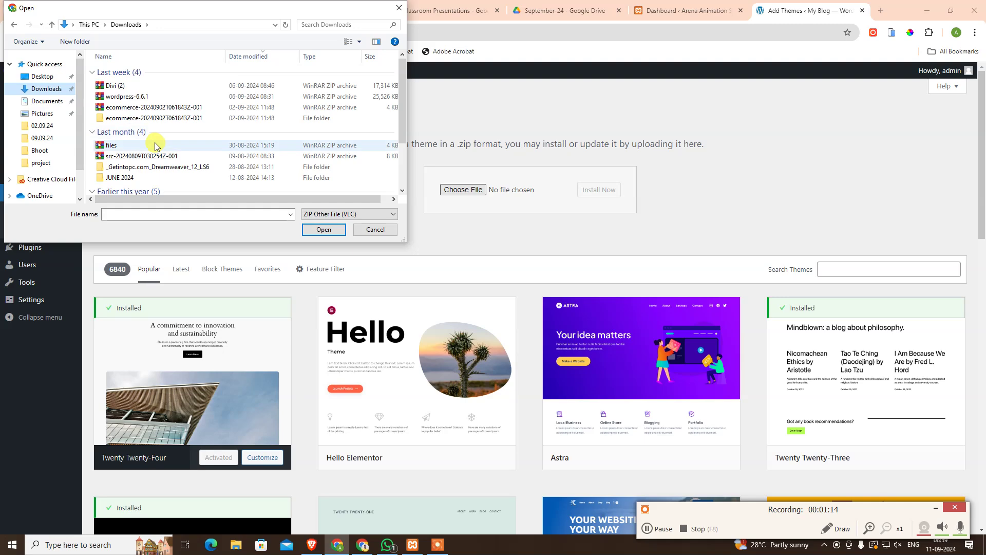
click(213, 83)
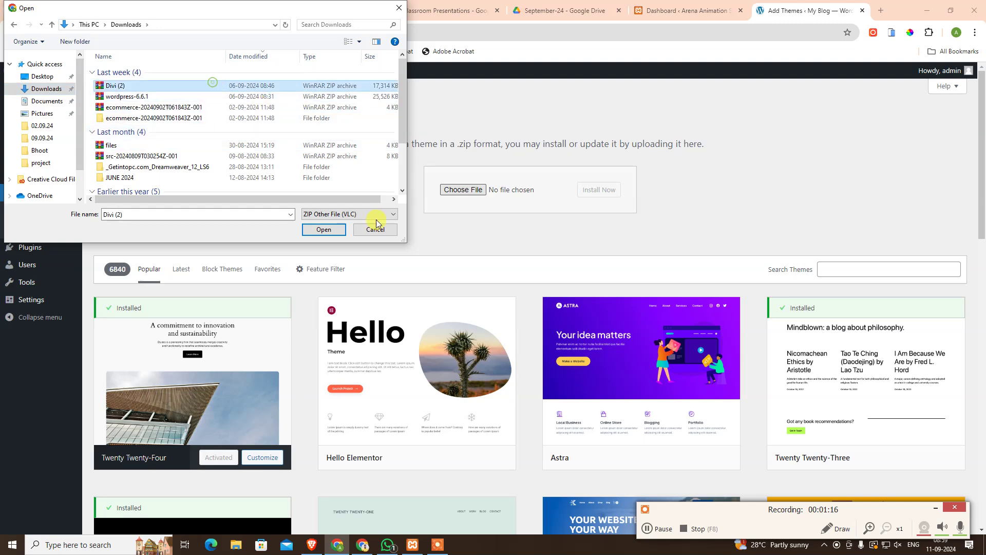
click(339, 230)
click(587, 192)
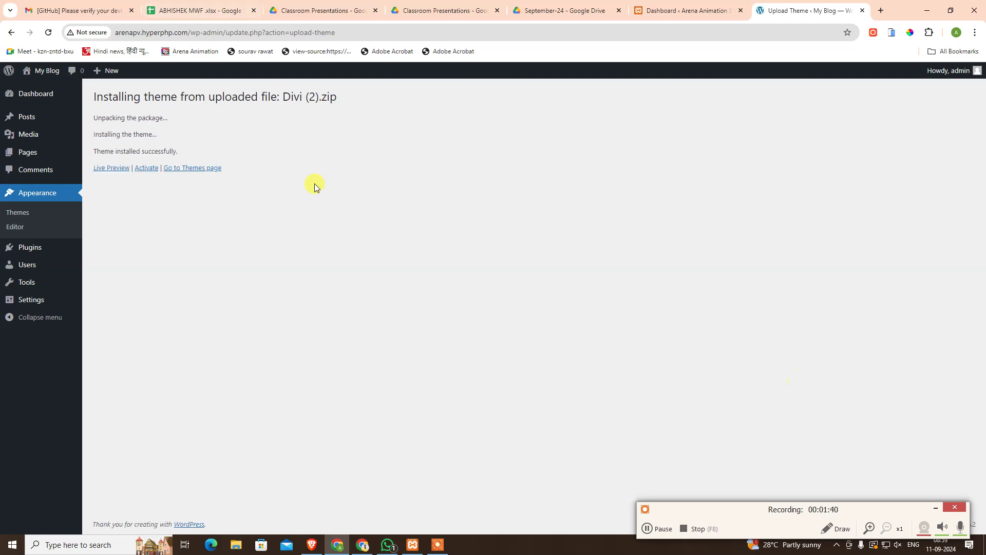
Step: Activate Divi, wait for the Welcome to Divi page, then switch to the Google Sheets tab
click(148, 171)
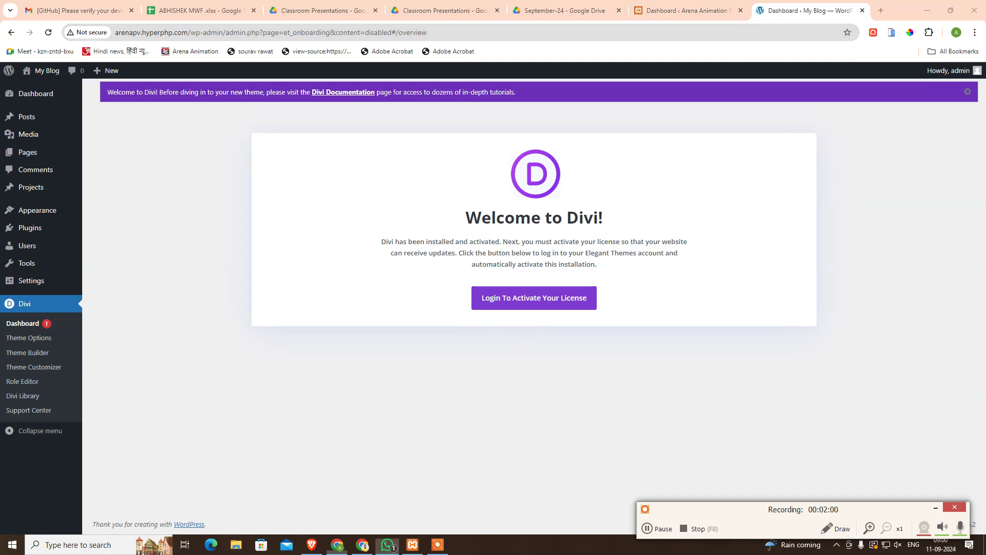
click(198, 11)
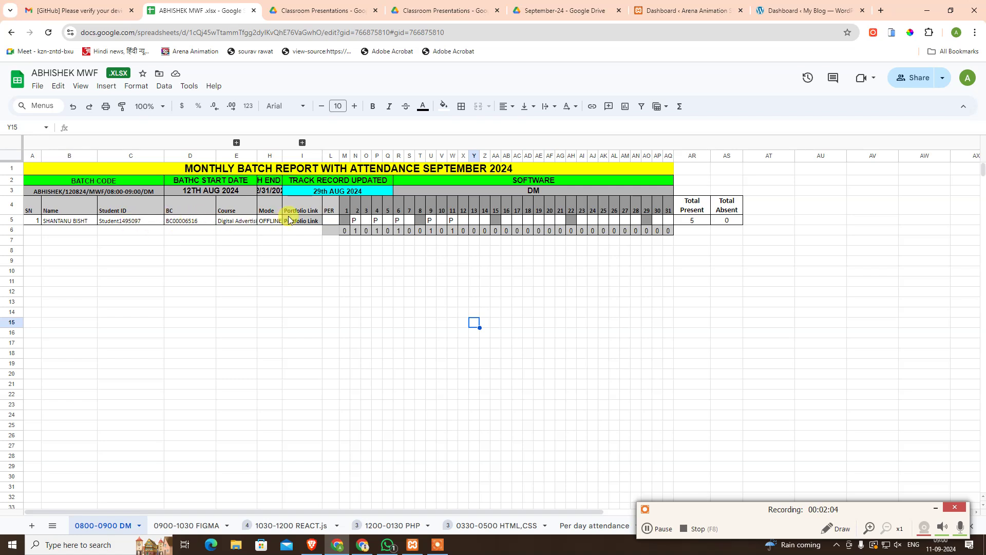
Step: Unhide columns F:G (Phone No, EMail ID), copy cell F5, and return to WordPress
click(236, 142)
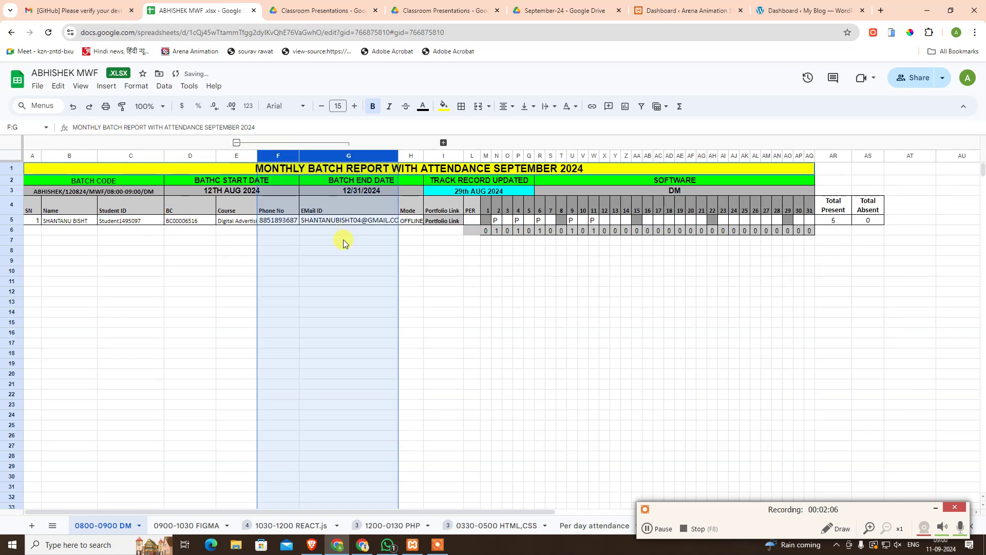
click(336, 261)
click(278, 220)
key(ctrl+c)
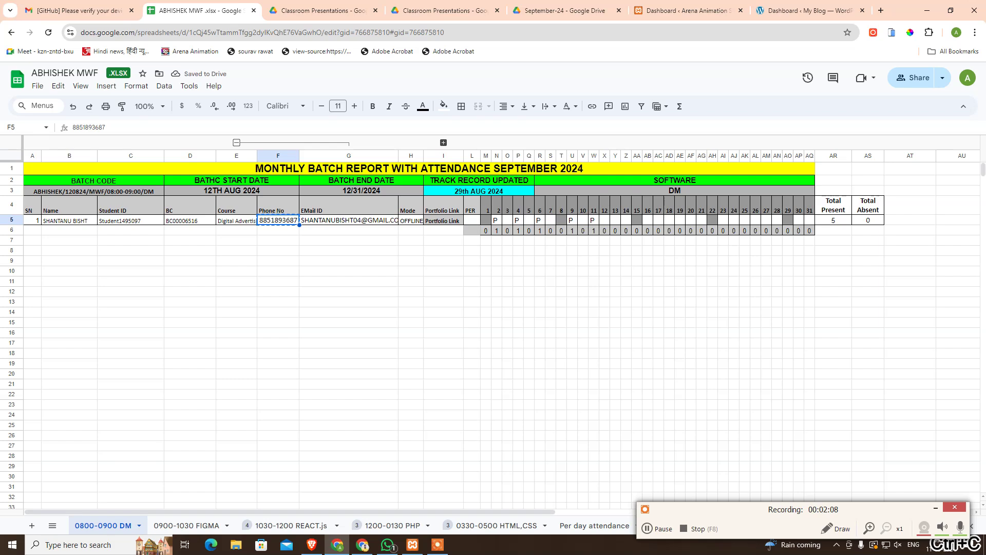
key(ctrl+v)
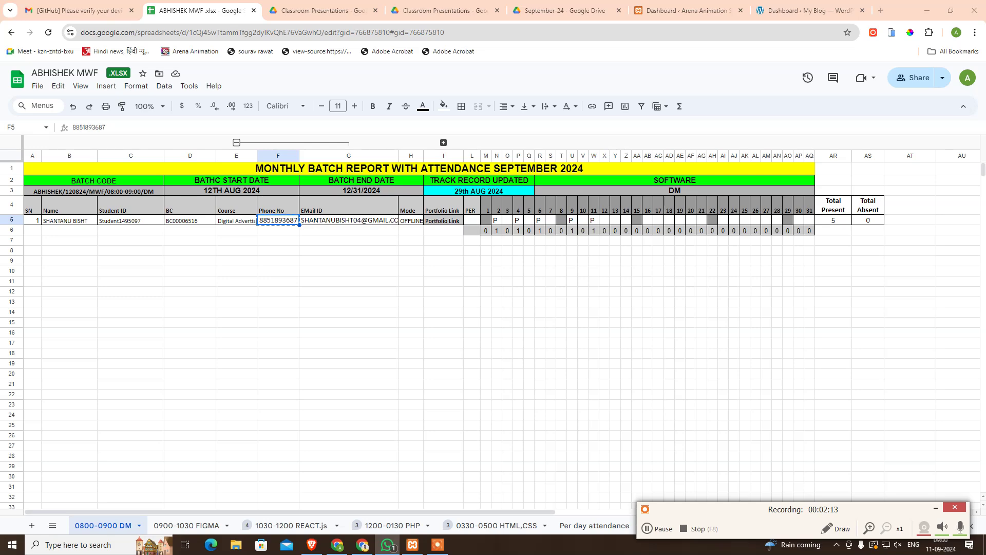
click(807, 10)
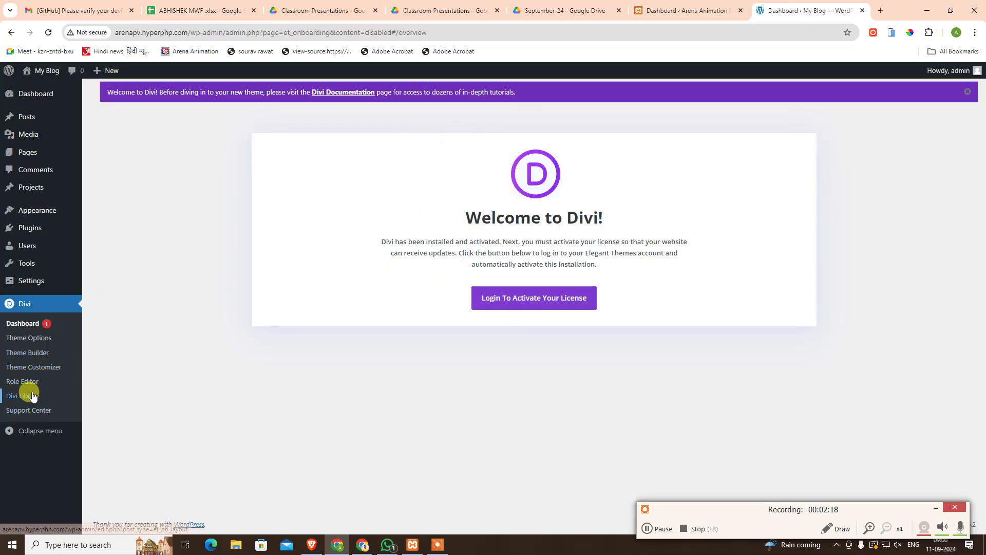
Step: Paste the account username and API key into Divi's Updates options, save, and view Divi Dashboard
click(39, 343)
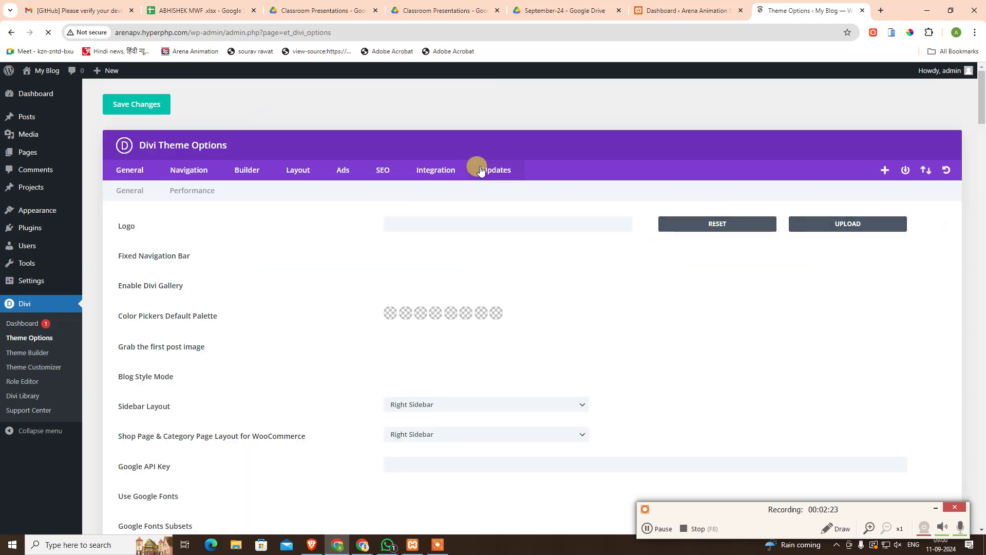
click(494, 166)
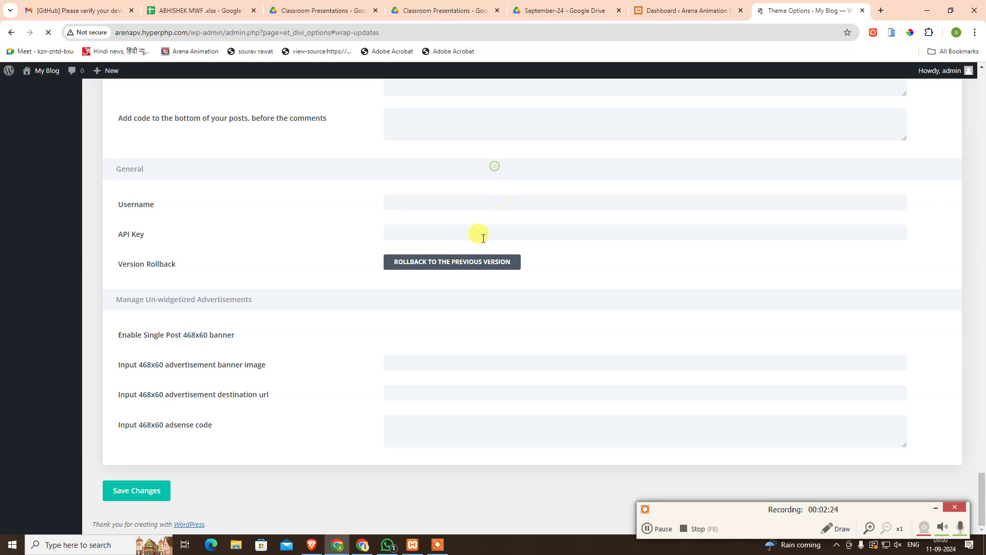
click(485, 222)
key(ctrl+v)
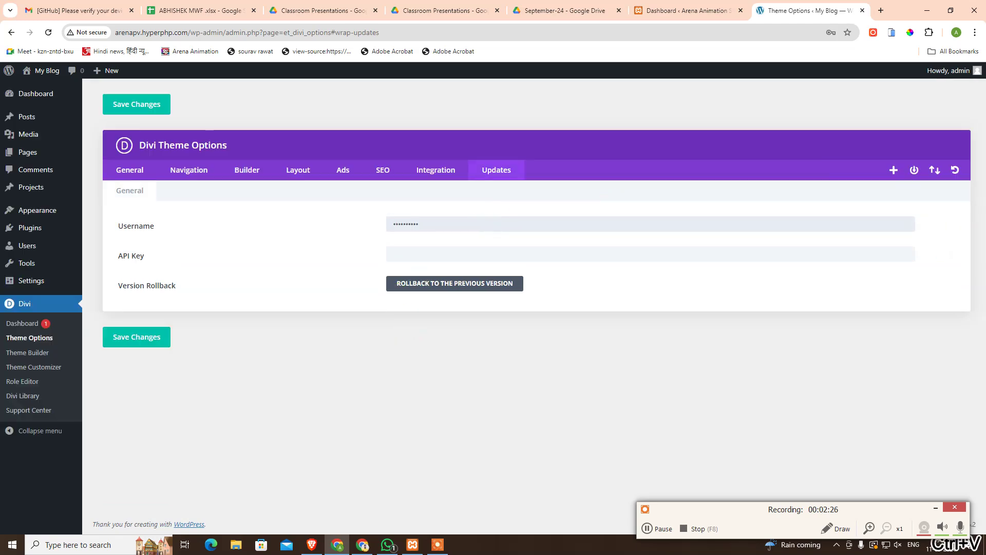
key(ctrl+c)
click(597, 249)
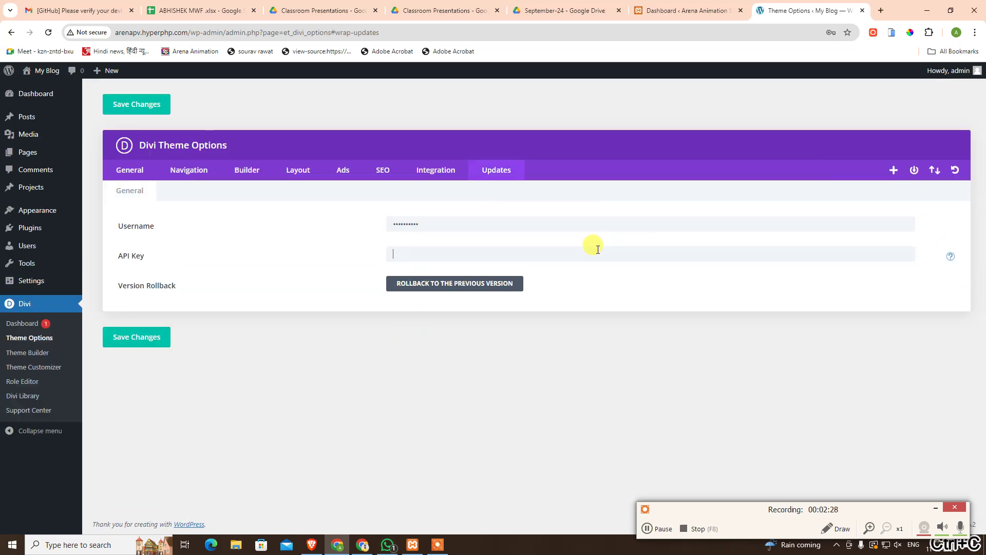
key(ctrl+v)
click(166, 338)
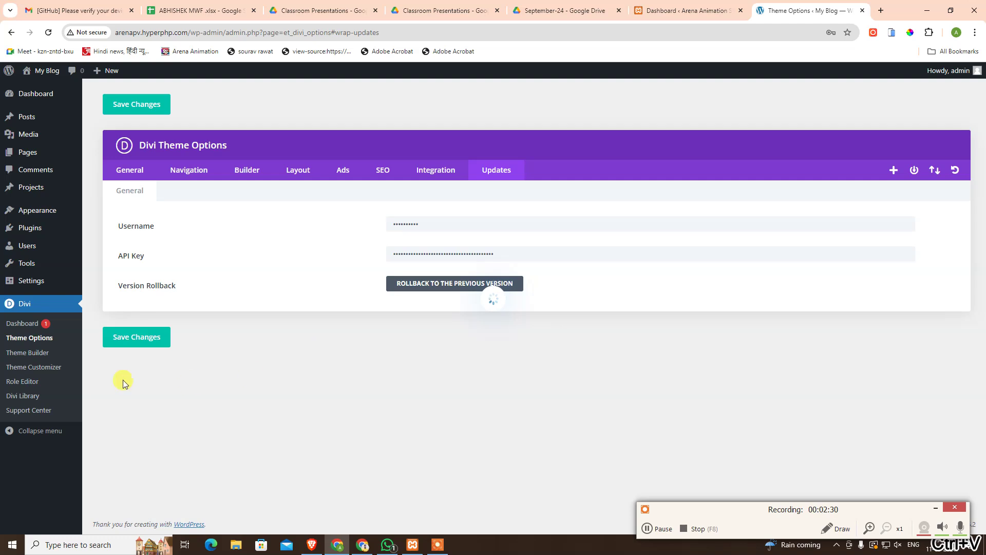
click(35, 328)
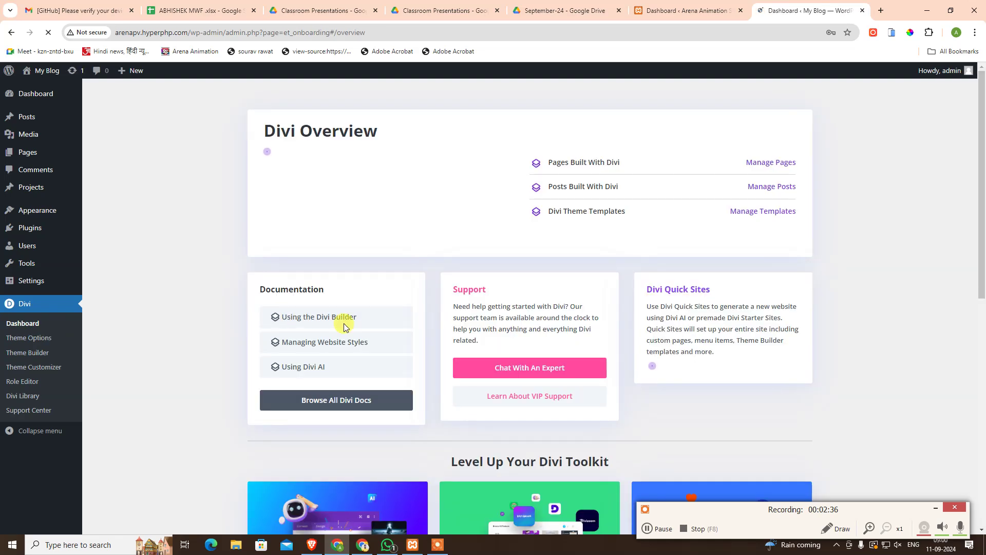
scroll(185, 396, down, 3)
scroll(186, 395, down, 3)
scroll(185, 395, down, 2)
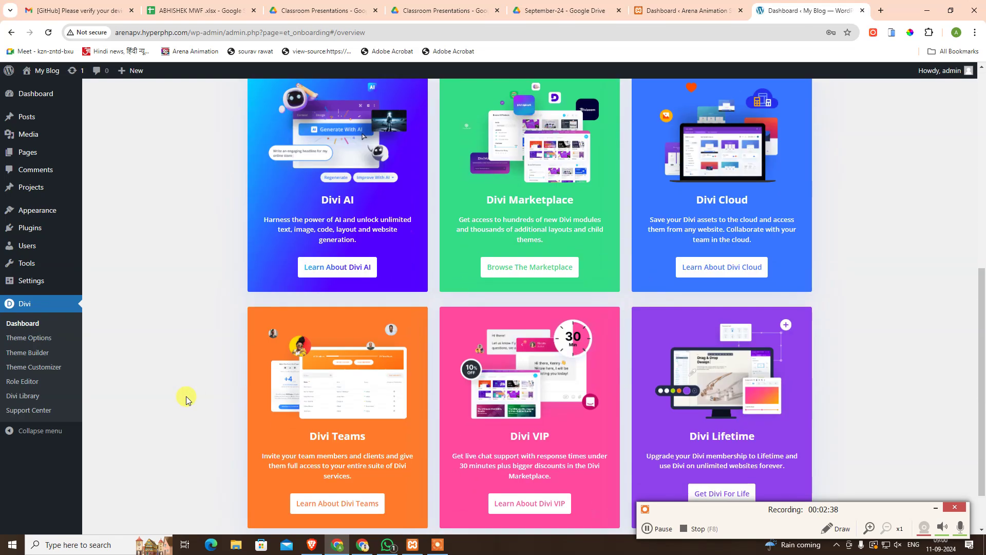
scroll(186, 399, down, 1)
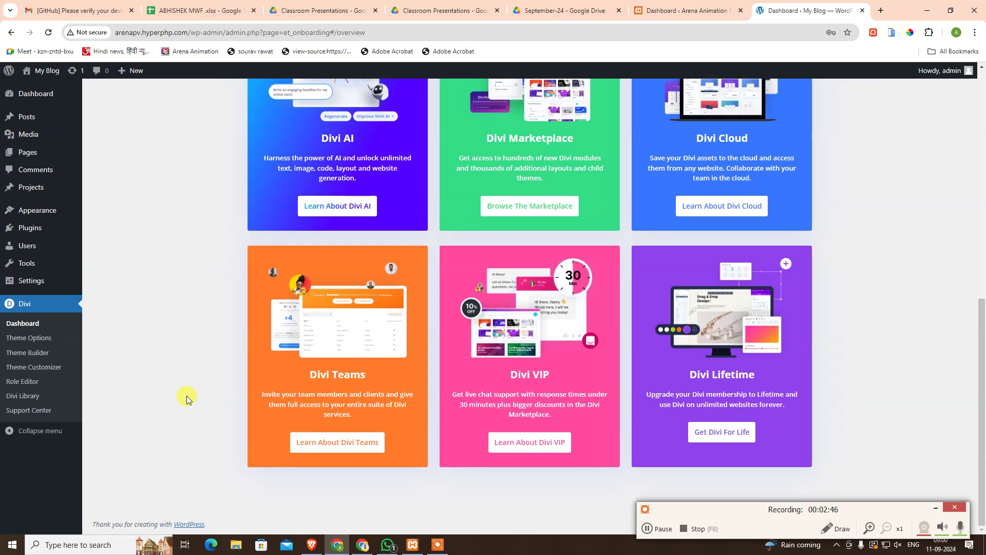
scroll(186, 396, up, 5)
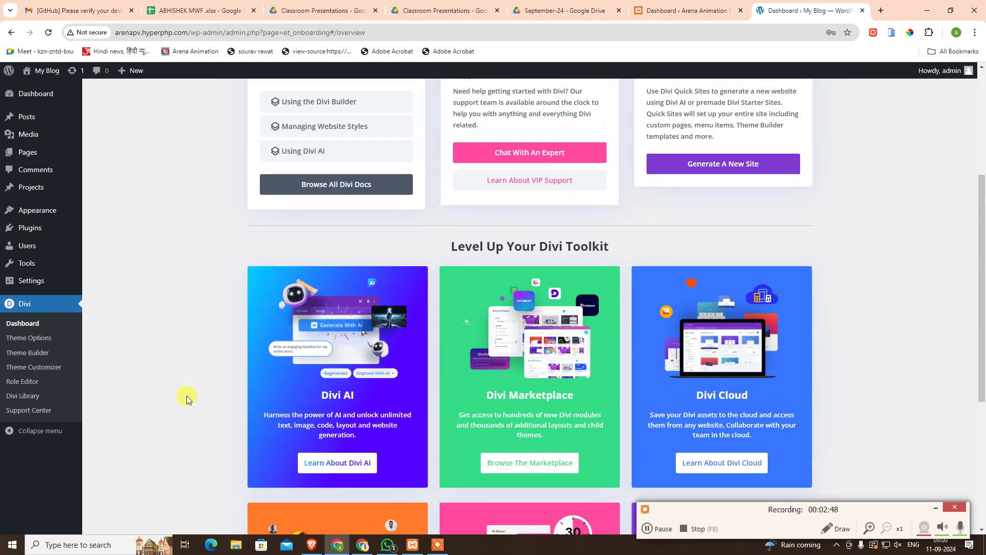
scroll(186, 395, up, 4)
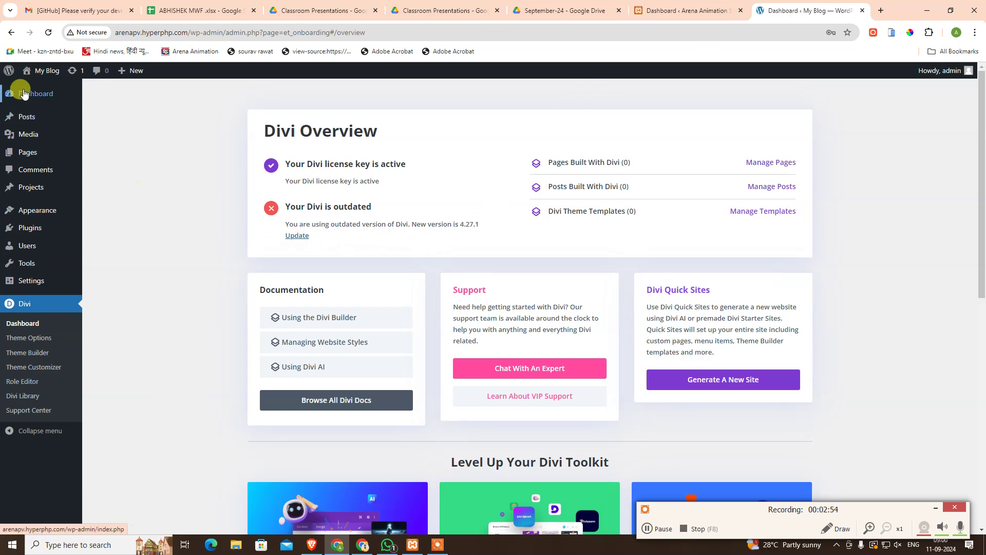
Step: Tick the Divi theme under Dashboard > Updates and update it from 4.27.0 to 4.27.1
click(101, 100)
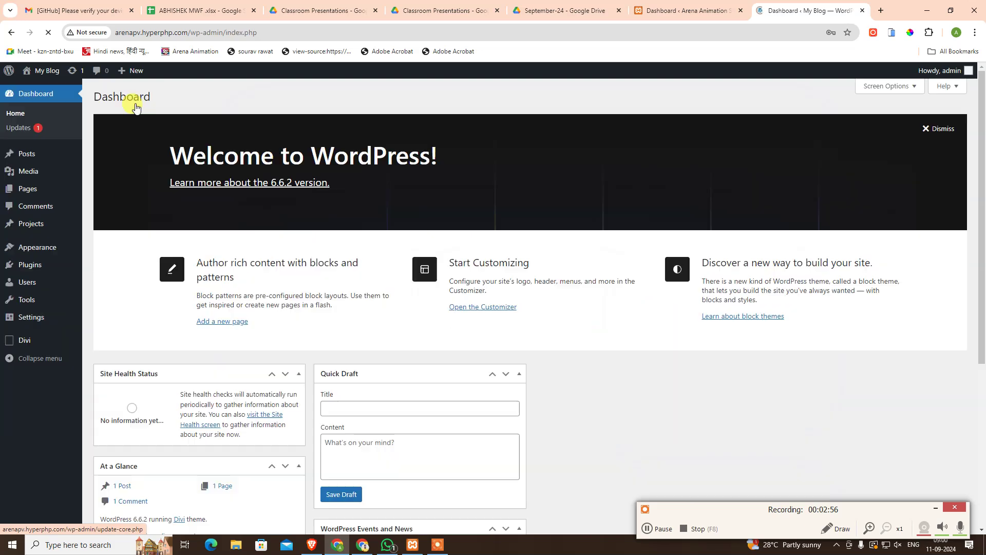
click(28, 127)
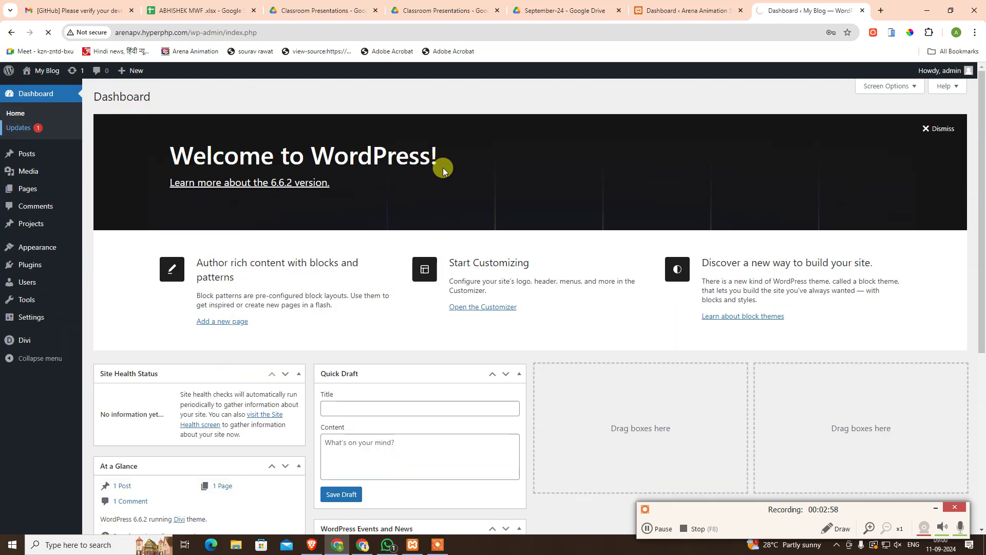
scroll(285, 437, down, 2)
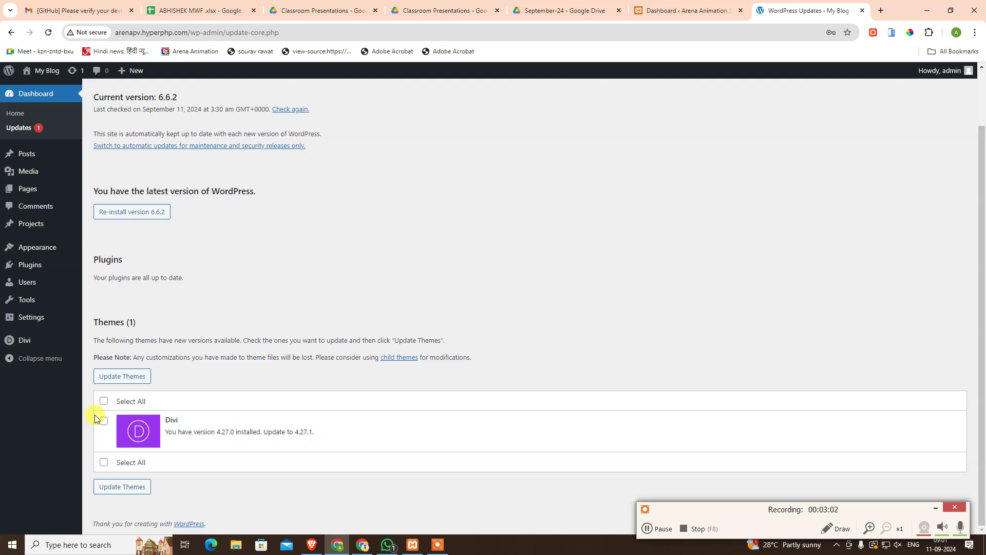
click(104, 420)
click(128, 486)
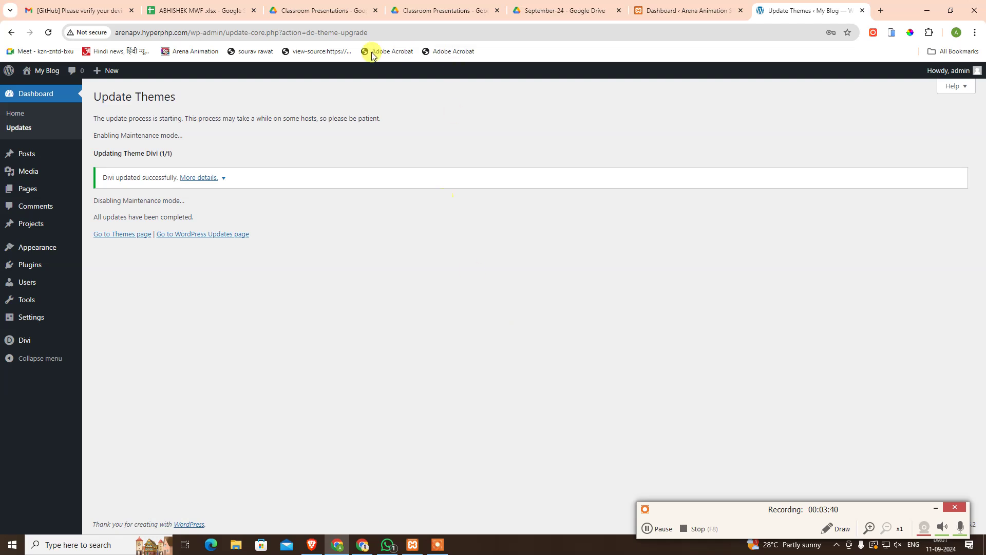
Step: Check the Divi overview reports it is up to date, then open Pages > All Pages
click(15, 113)
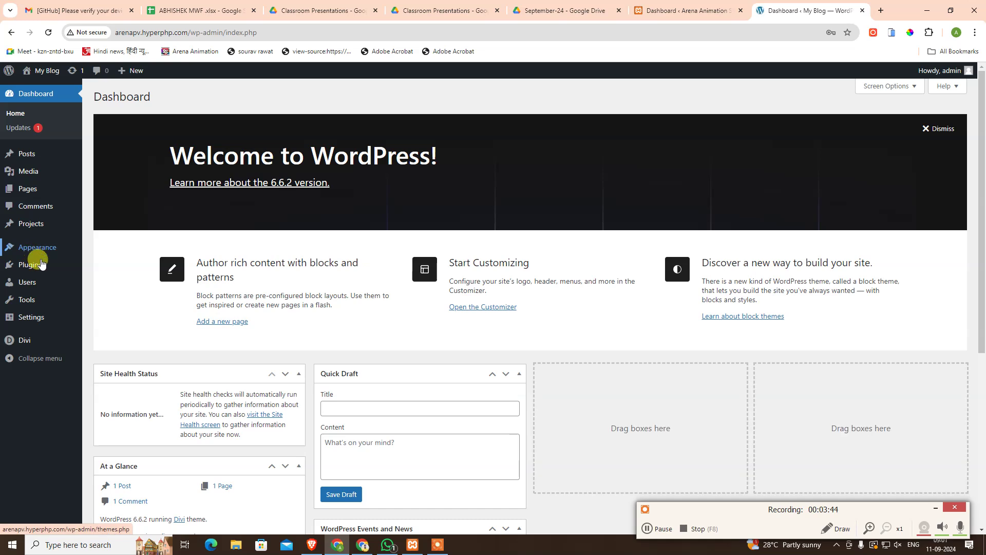
mouse_move(25, 340)
click(102, 335)
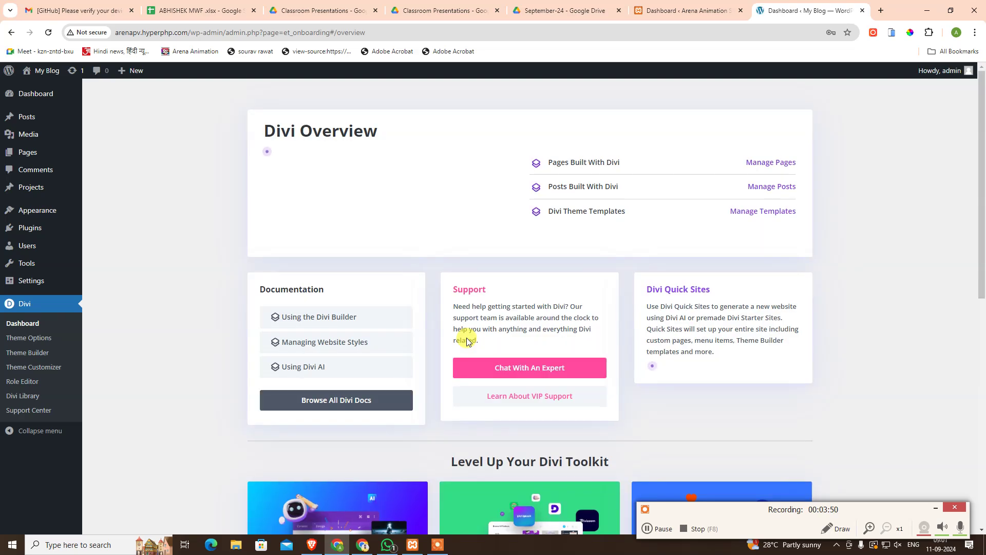
scroll(493, 344, down, 6)
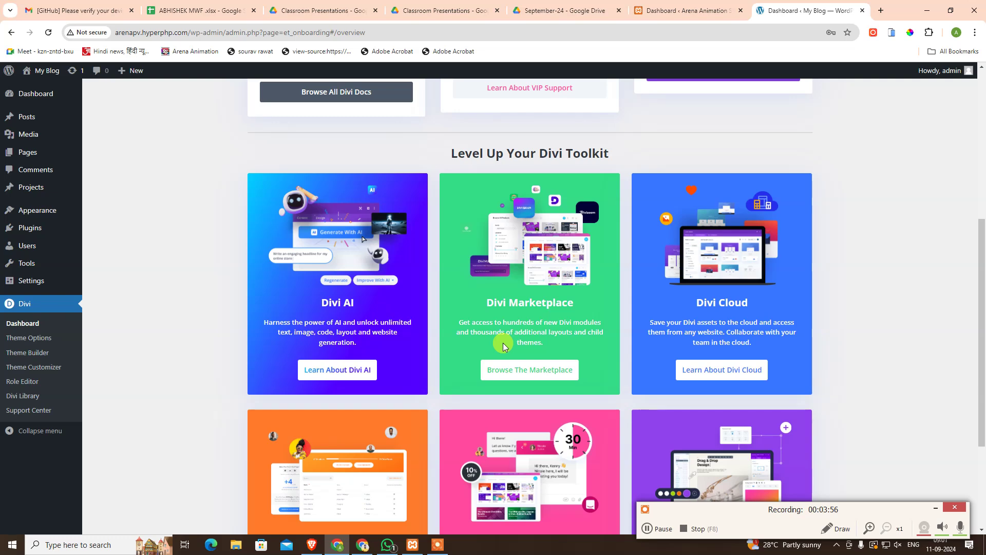
scroll(503, 343, up, 4)
scroll(381, 177, up, 2)
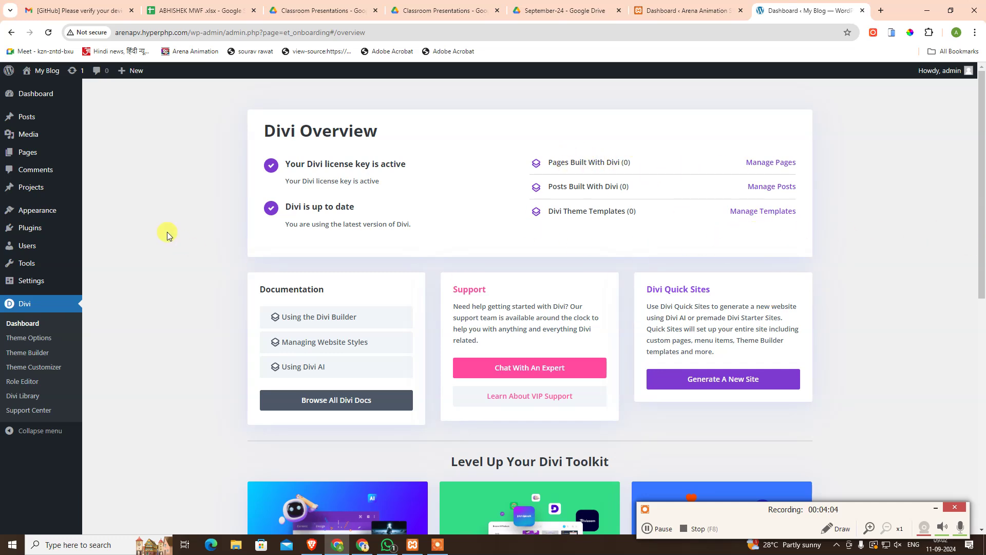
click(933, 509)
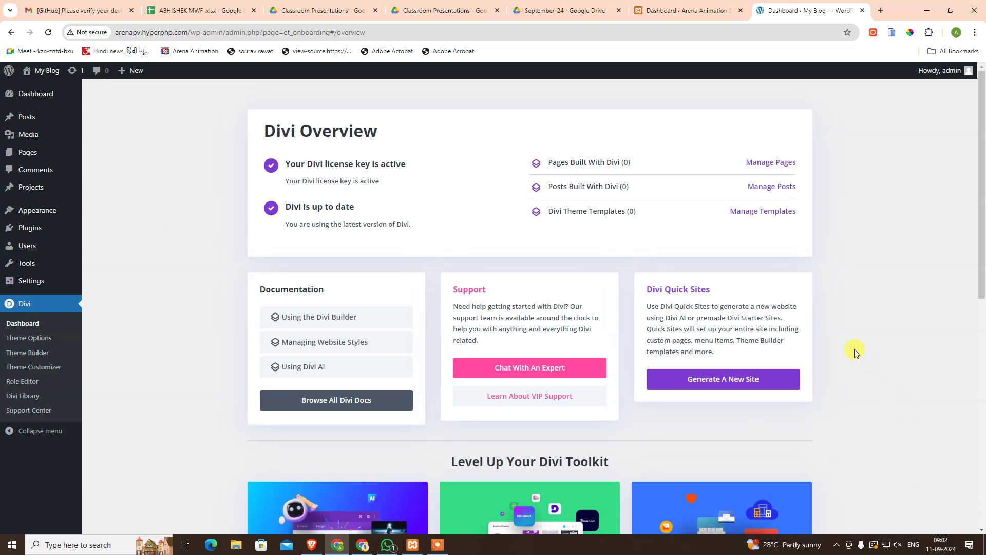
mouse_move(28, 152)
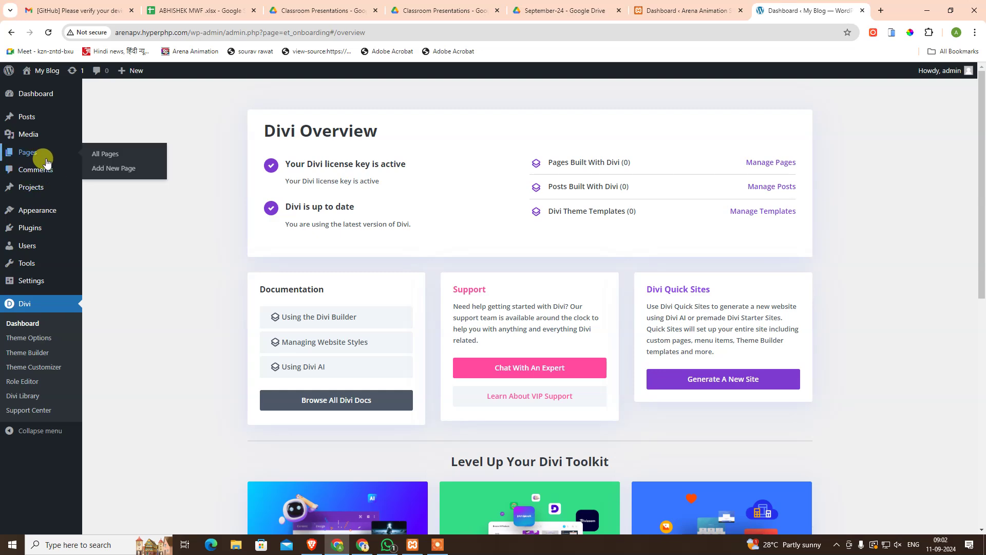
click(106, 153)
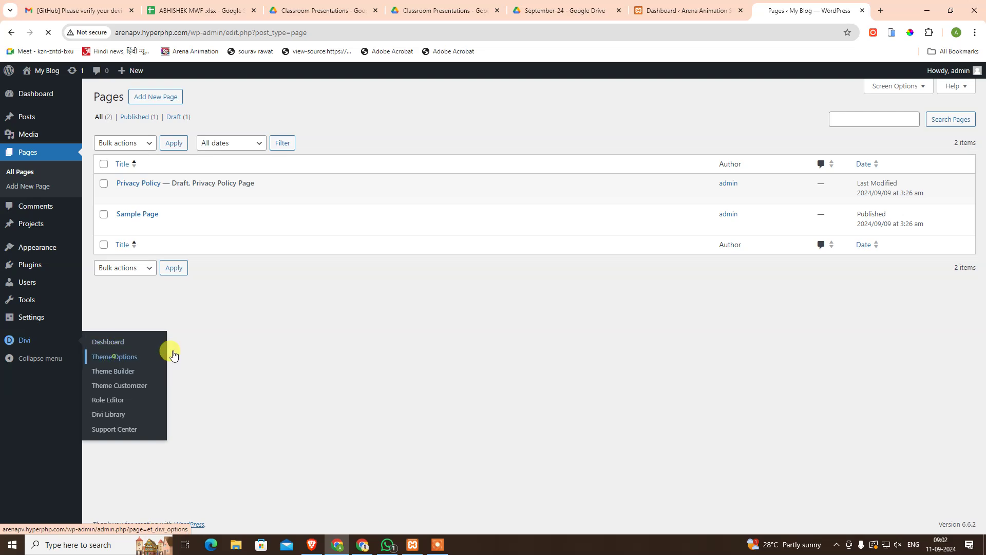
Step: Enable Classic Editor in Divi's Builder > Advanced options, save, and go to Pages
click(419, 245)
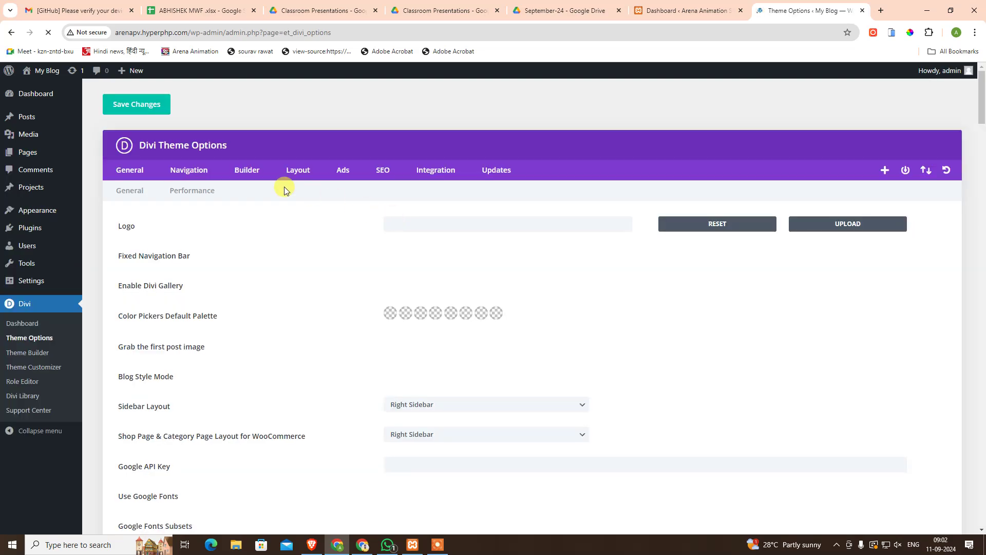
click(242, 165)
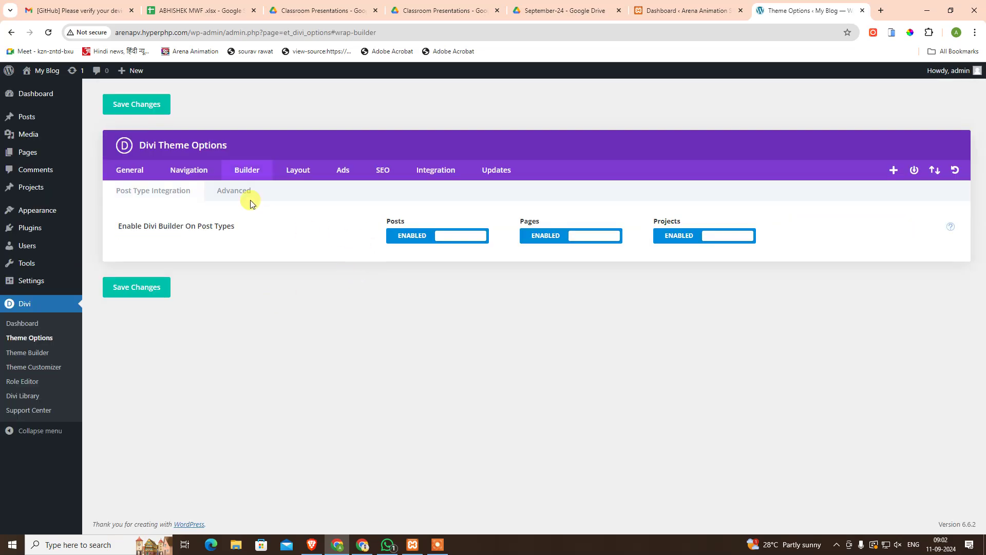
click(248, 197)
click(433, 353)
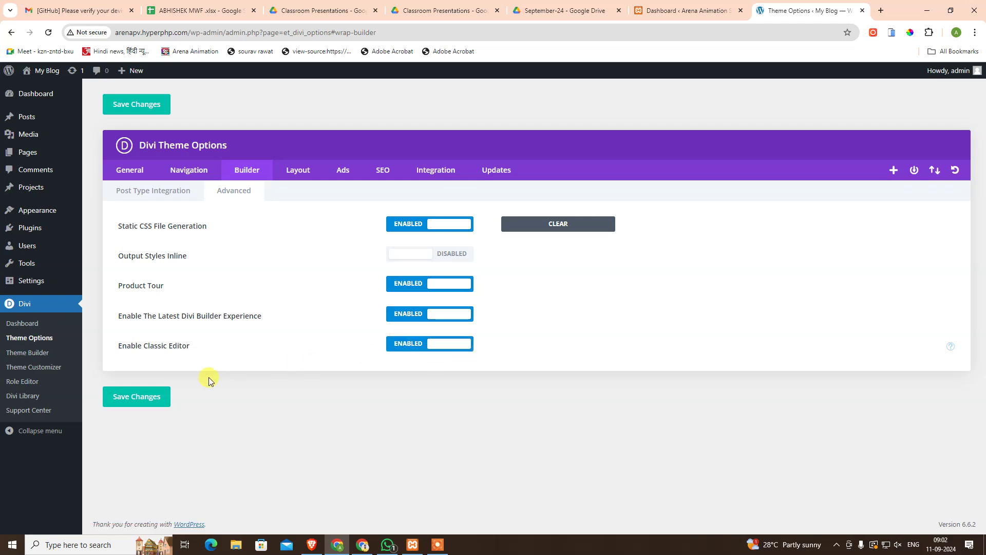
click(154, 396)
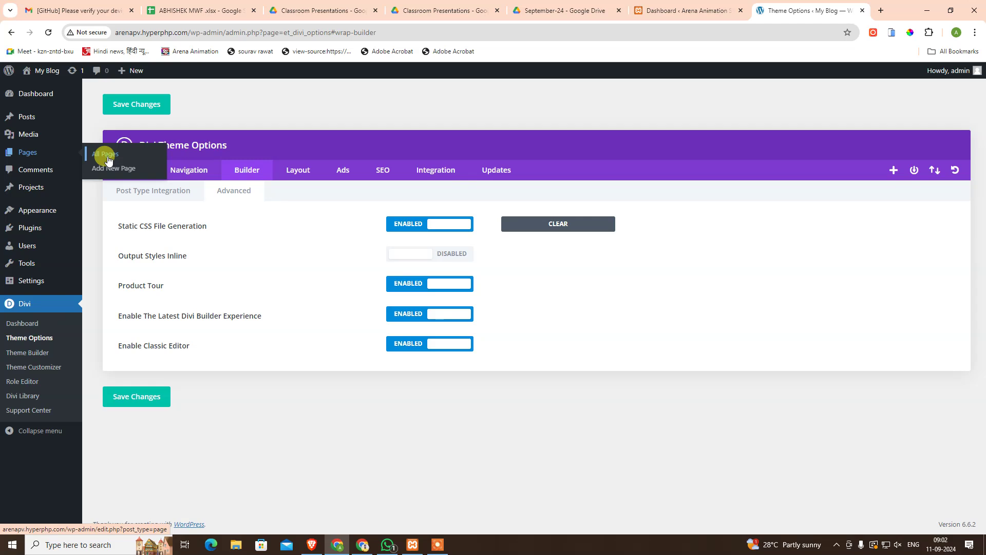
click(161, 160)
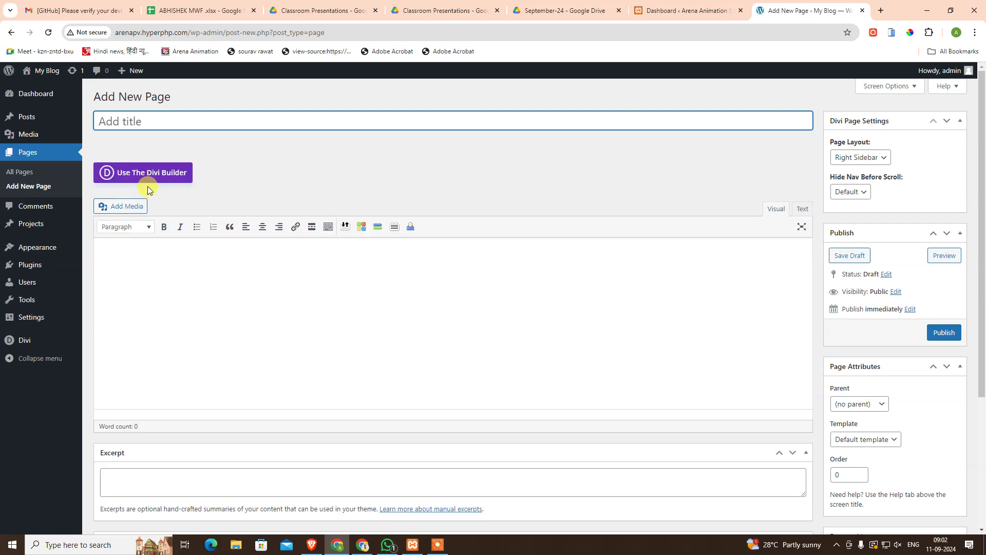
Step: Switch the new page to the Divi Builder, build from scratch, and close the row layout picker
click(149, 178)
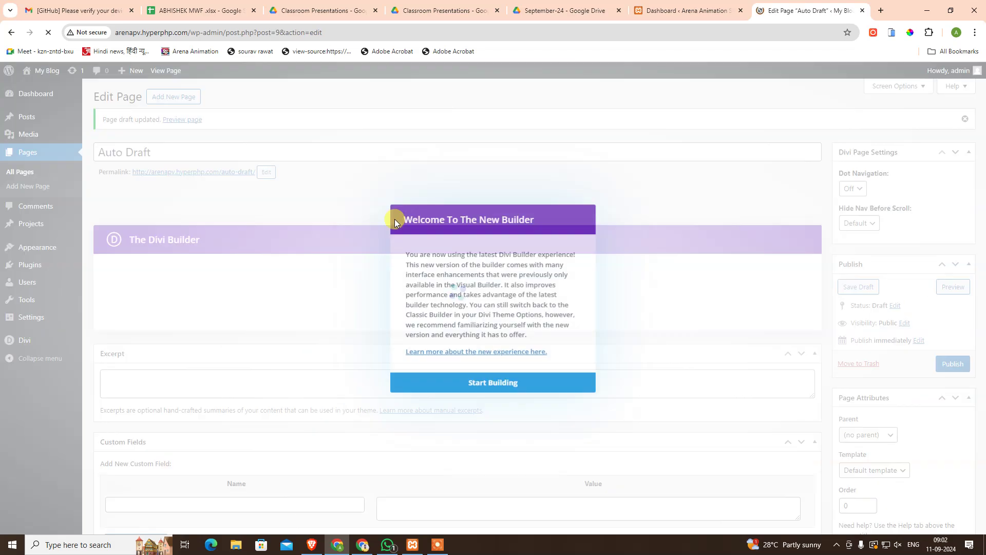
click(448, 382)
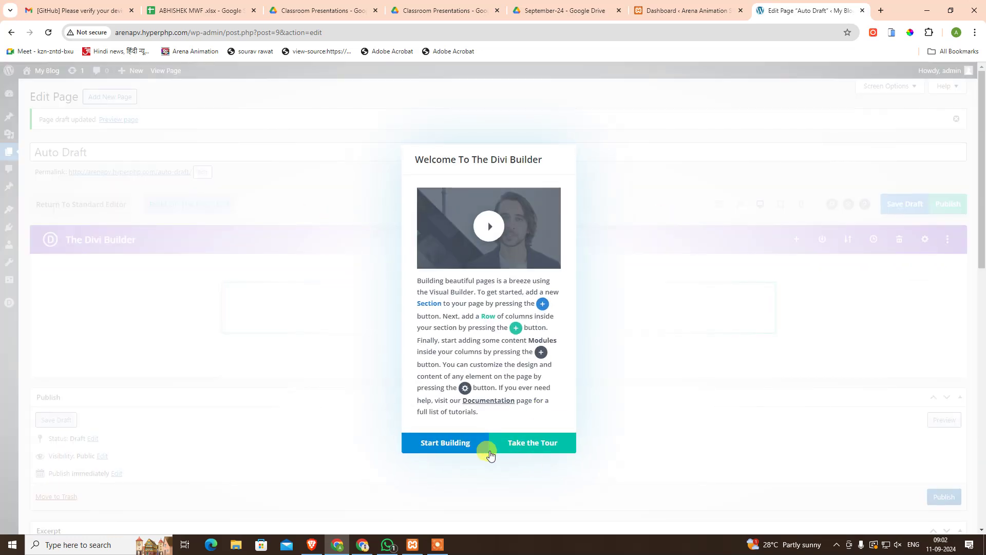
click(464, 443)
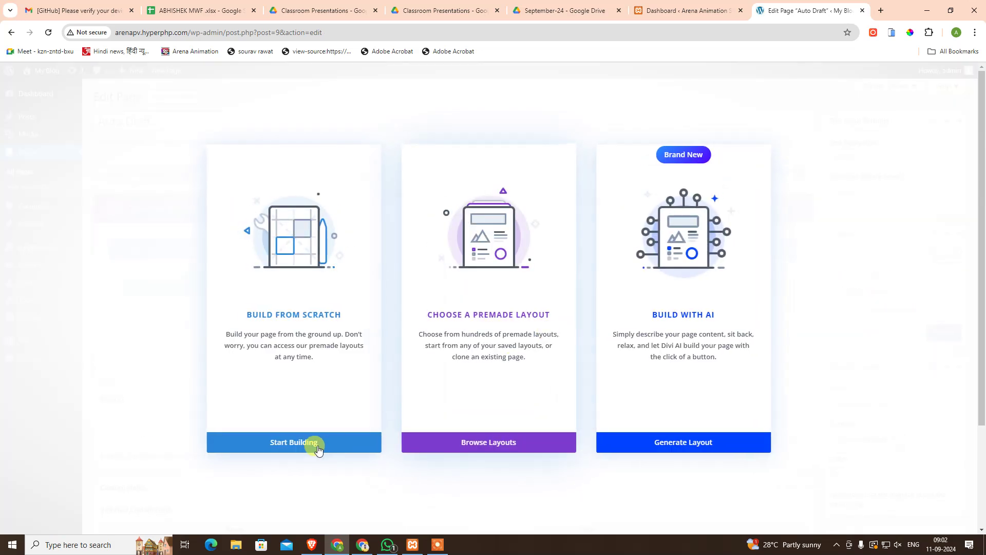
click(317, 444)
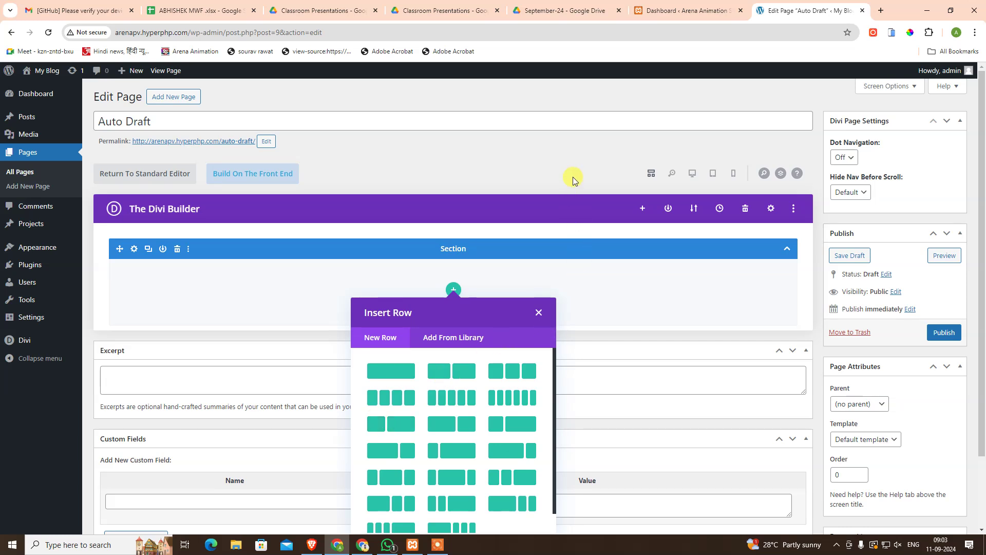
click(572, 176)
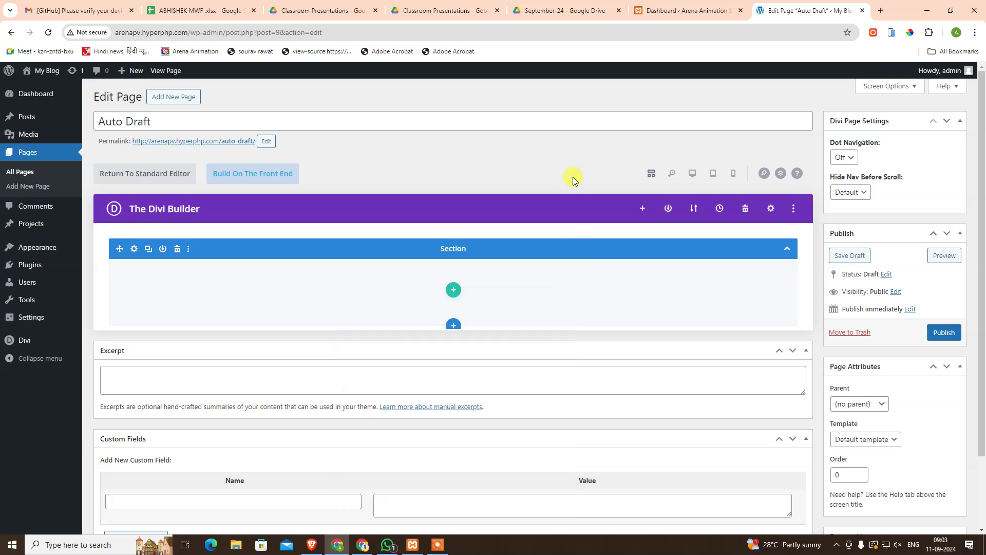
Step: Open the local site's Landing page in the Divi Builder editor
click(686, 10)
mouse_move(28, 189)
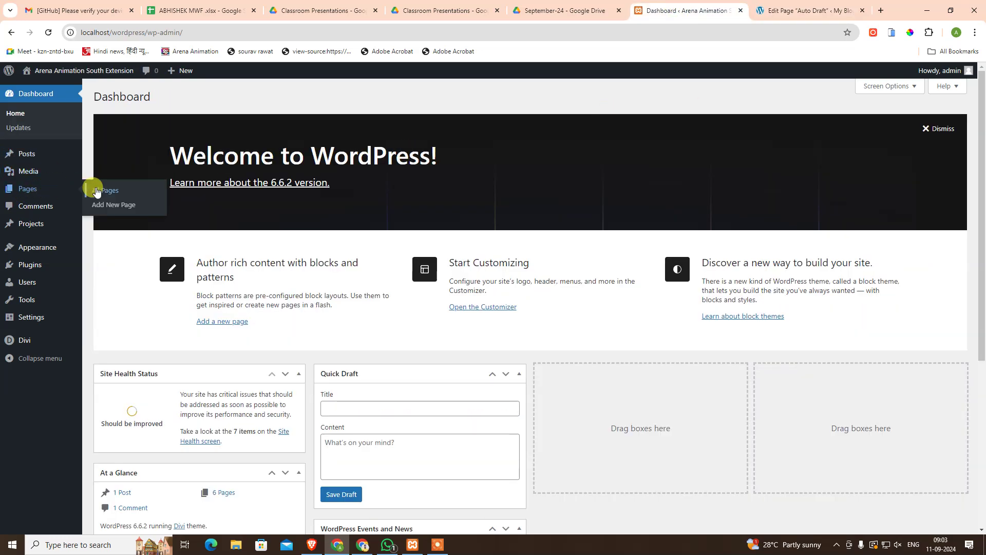
click(97, 189)
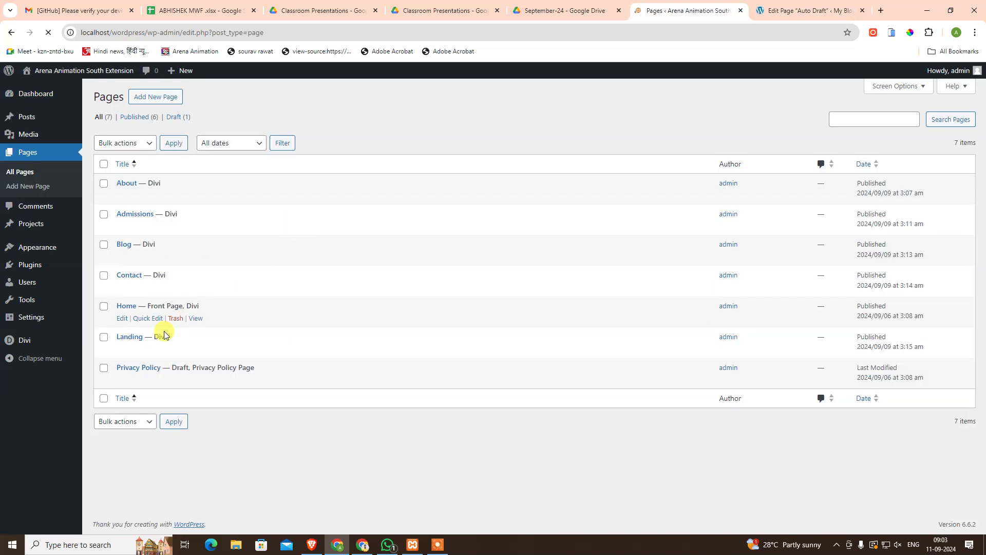
click(122, 350)
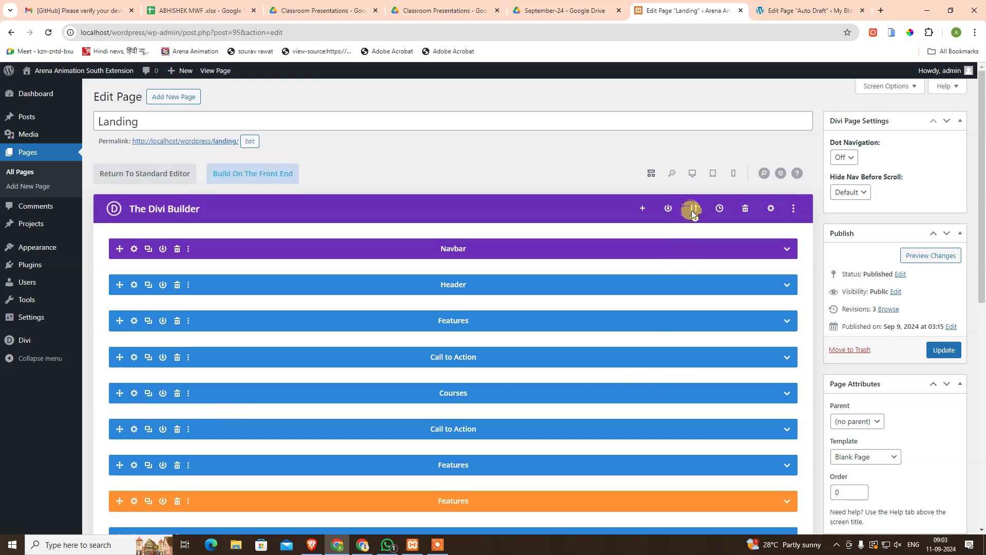
Step: Export the Landing page's Divi layout to a Landing.json file
click(693, 209)
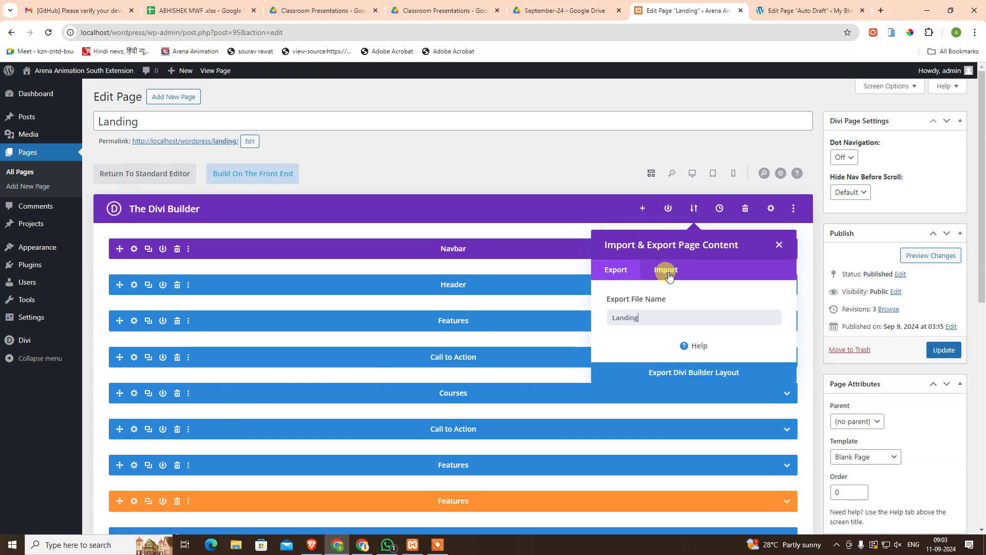
click(700, 371)
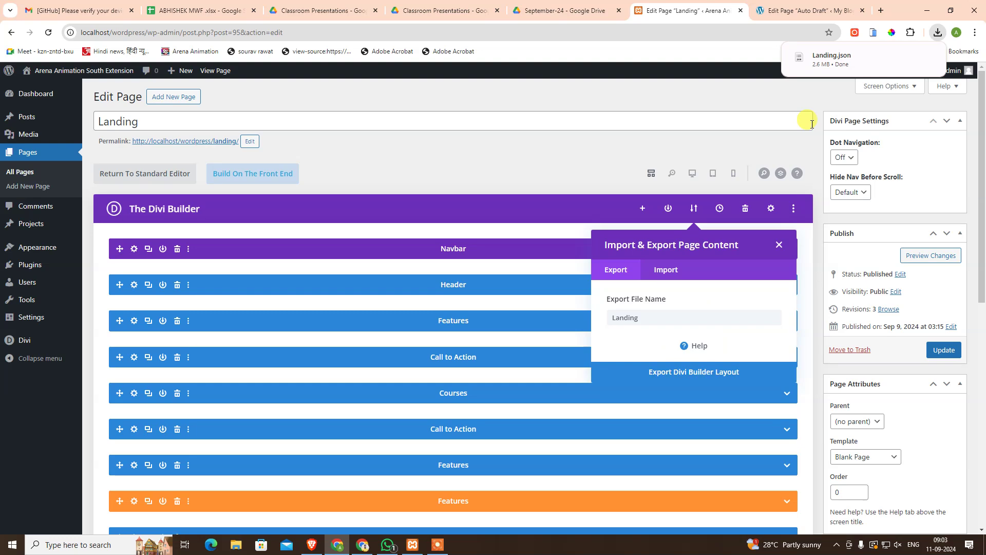
click(801, 11)
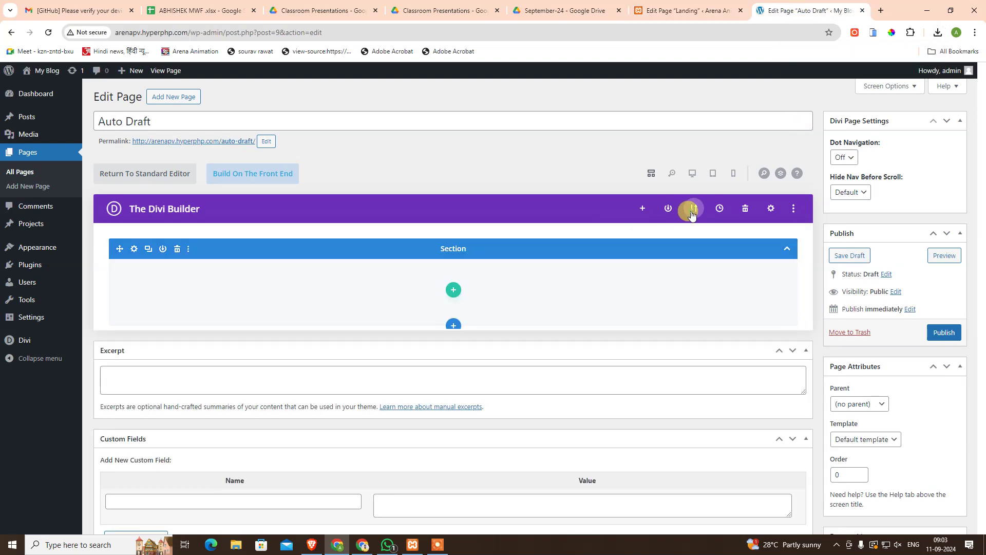
Step: Import Landing.json into the Auto Draft page as a Divi layout, replacing its existing content
click(692, 215)
click(667, 269)
click(685, 318)
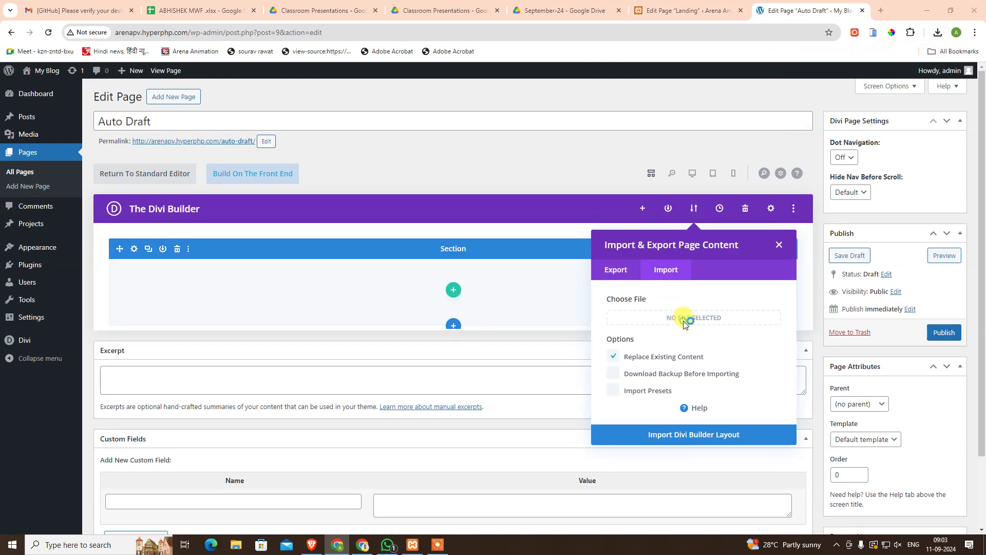
click(118, 85)
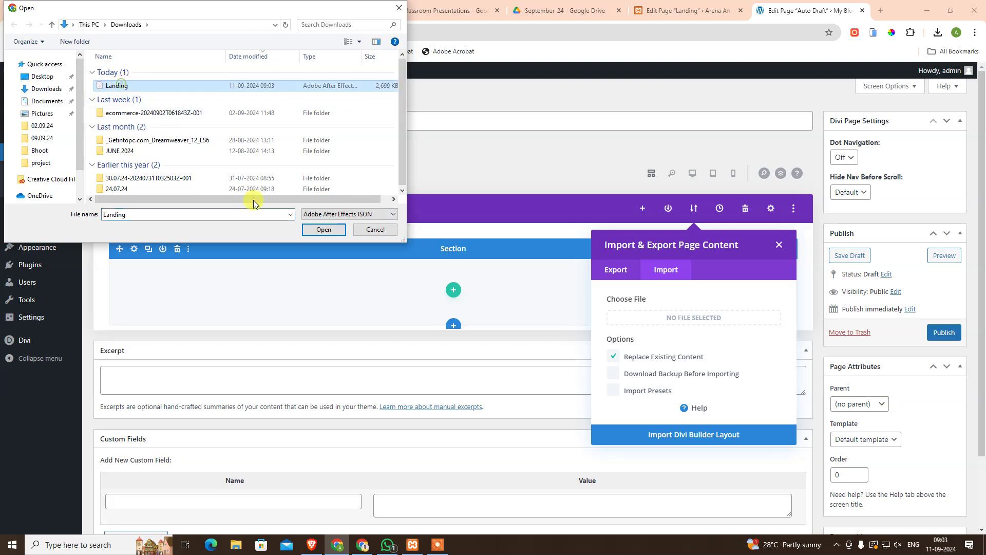
click(323, 229)
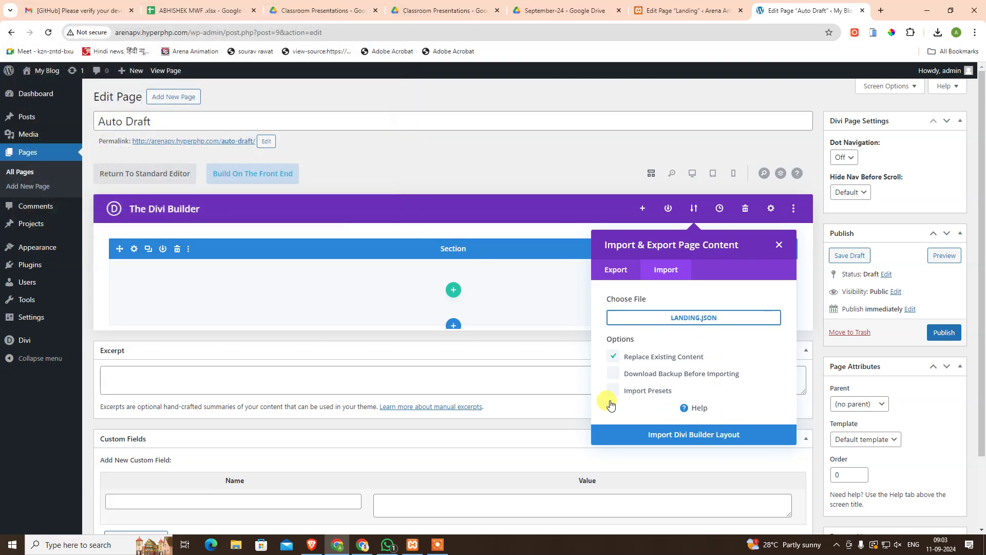
click(664, 433)
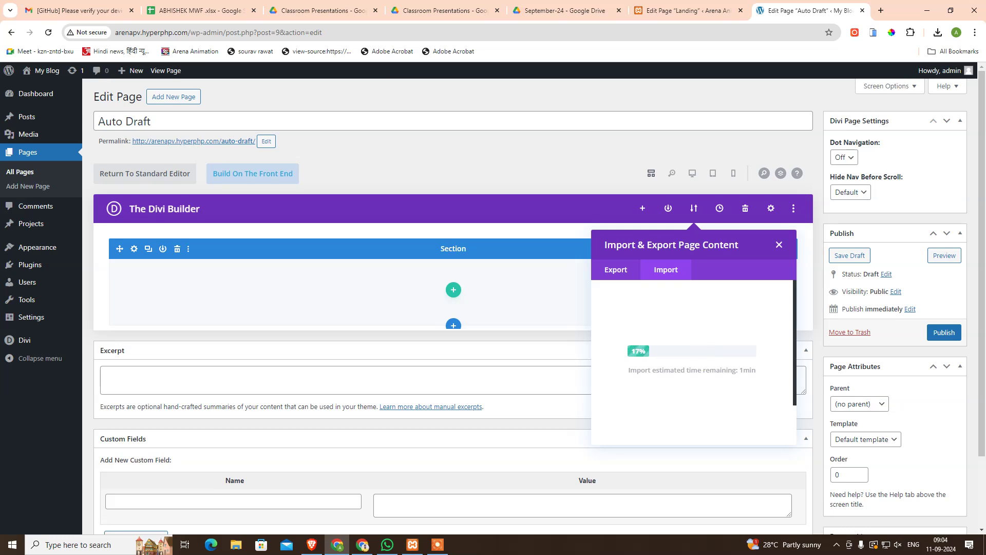
Step: Start an instant Google Meet meeting and copy its joining info
click(881, 10)
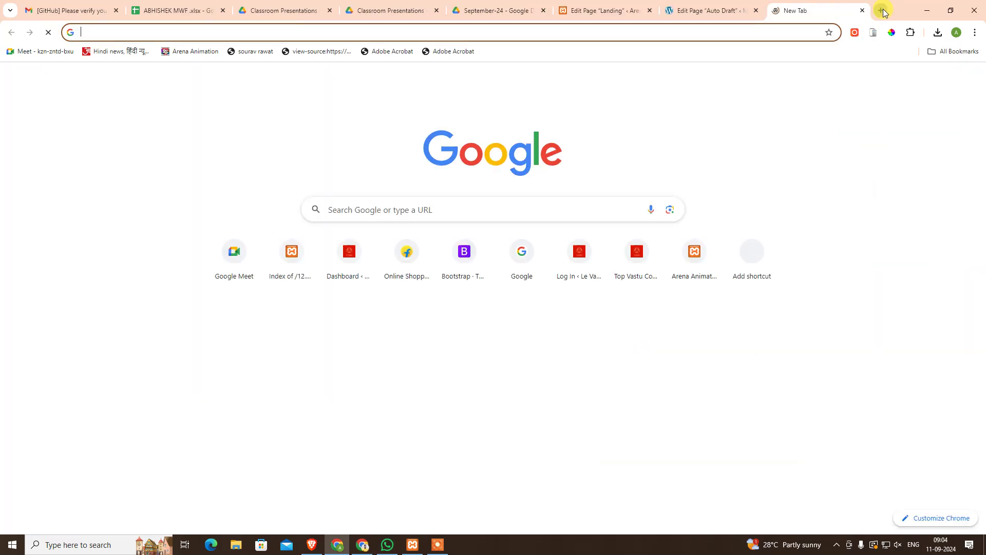
text(m)
key(Return)
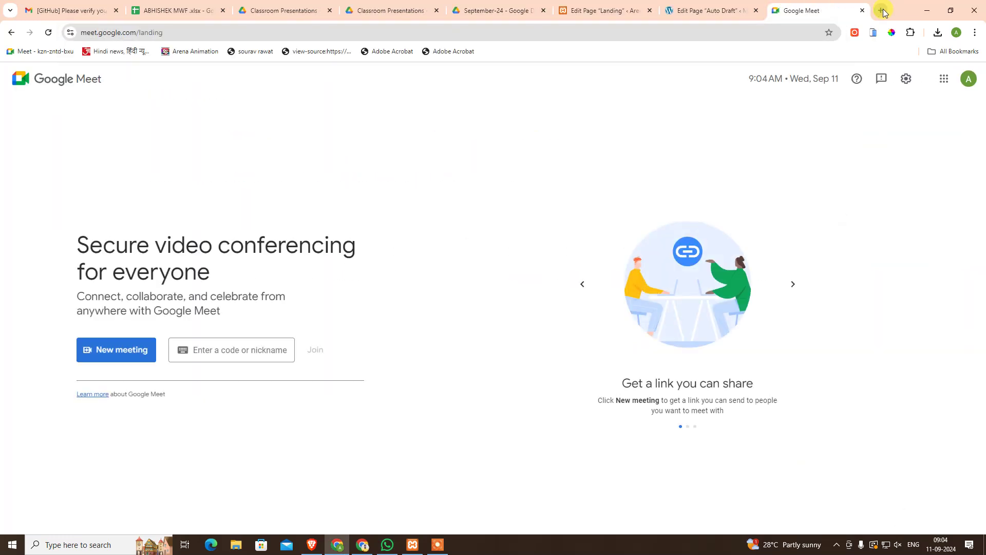
click(123, 351)
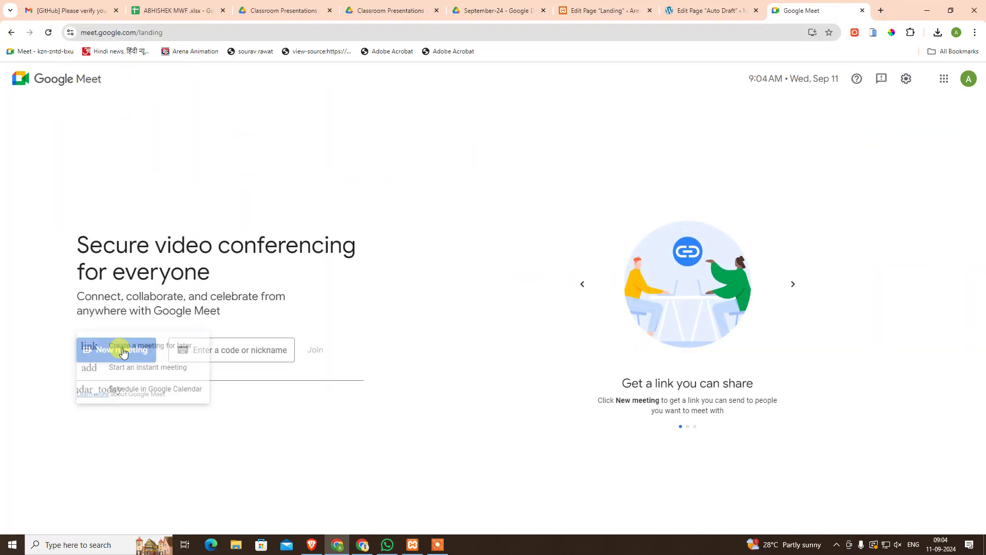
click(140, 369)
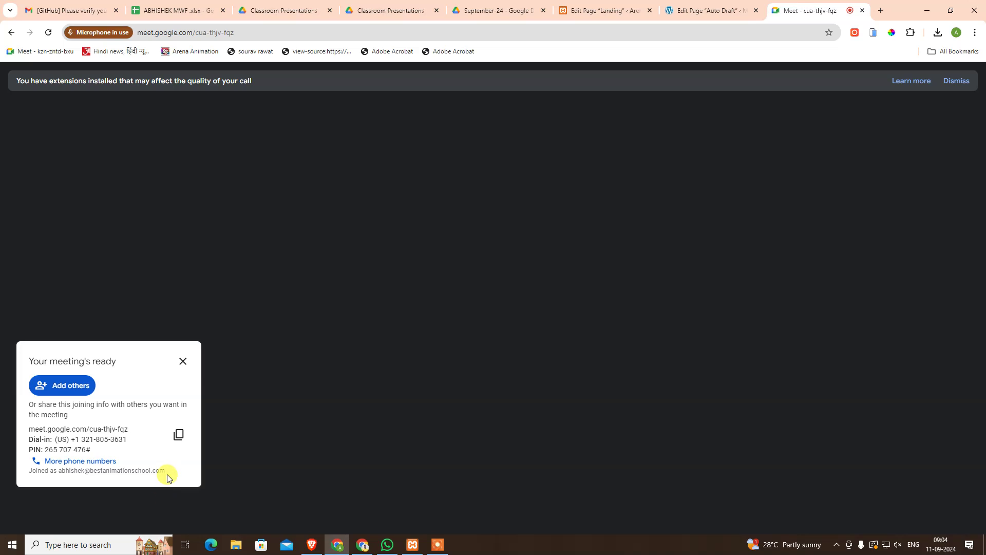
click(178, 434)
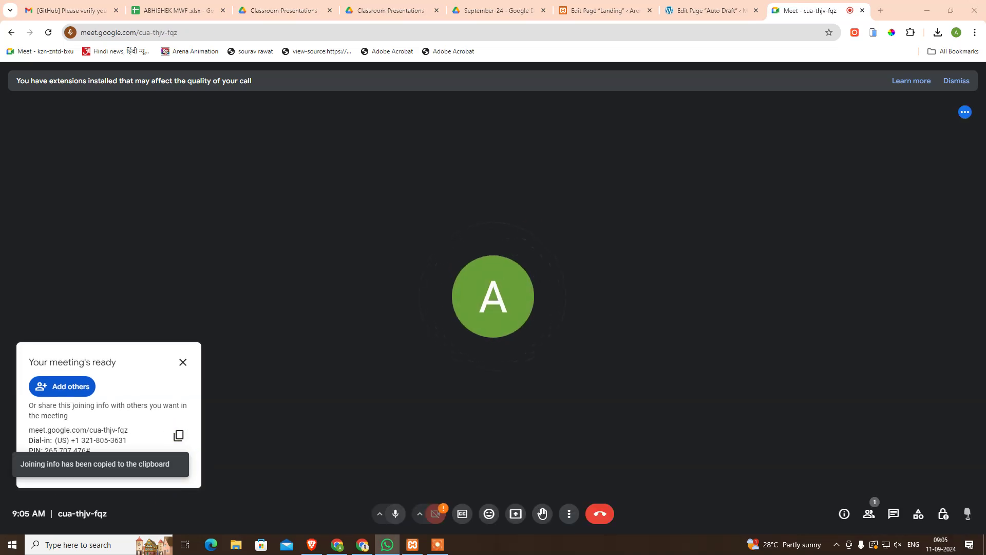
Step: Paste the meeting joining info into WhatsApp, then mute the meeting microphone
click(160, 5)
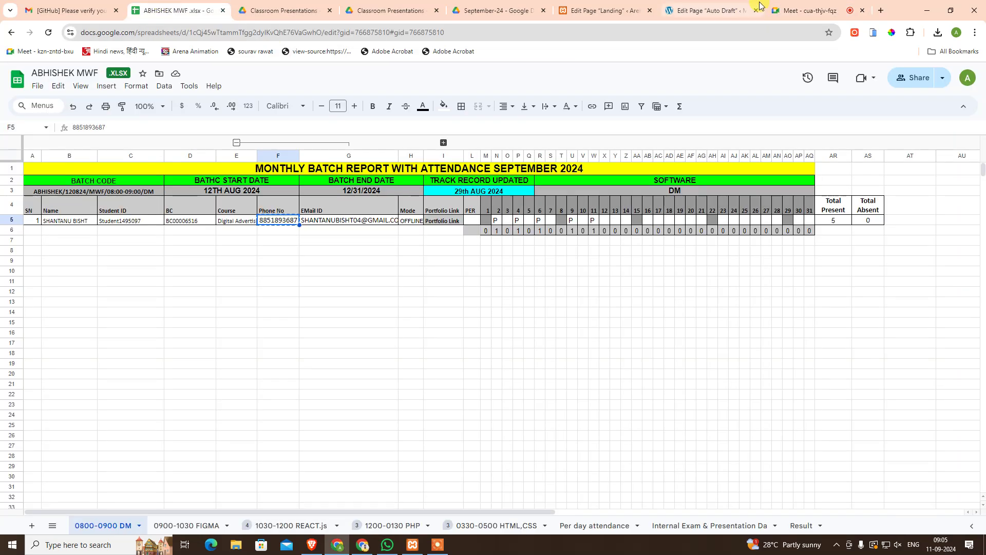
click(805, 10)
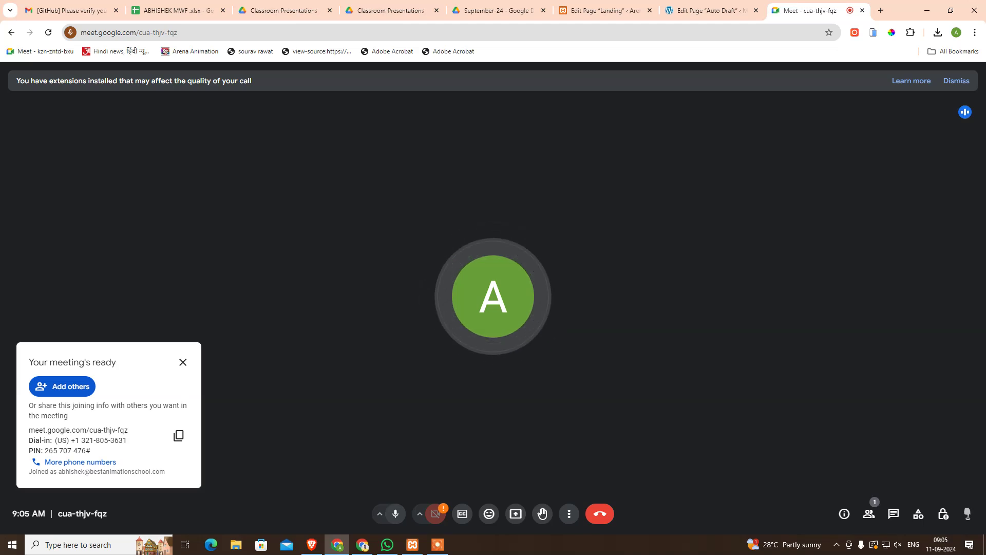
click(387, 544)
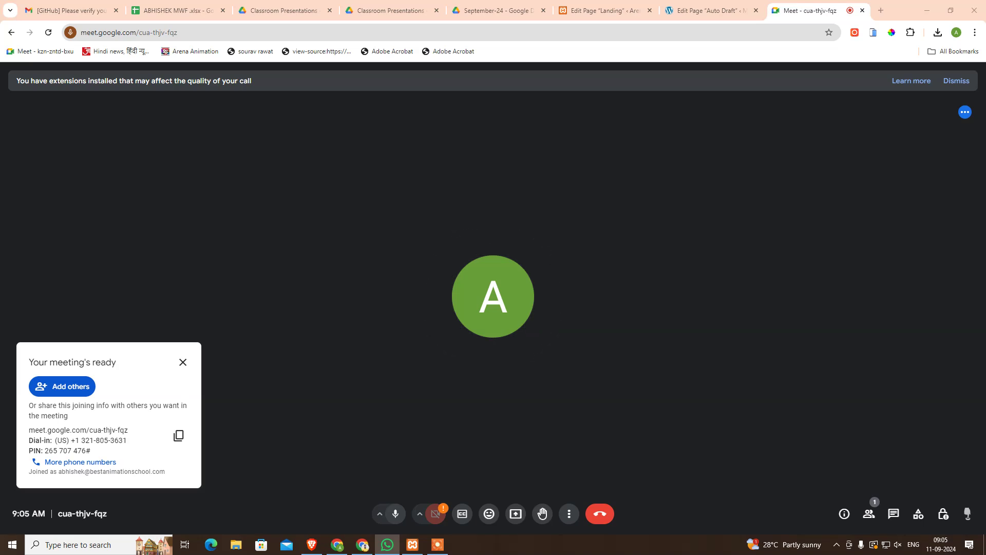
key(ctrl+v)
click(968, 515)
click(395, 513)
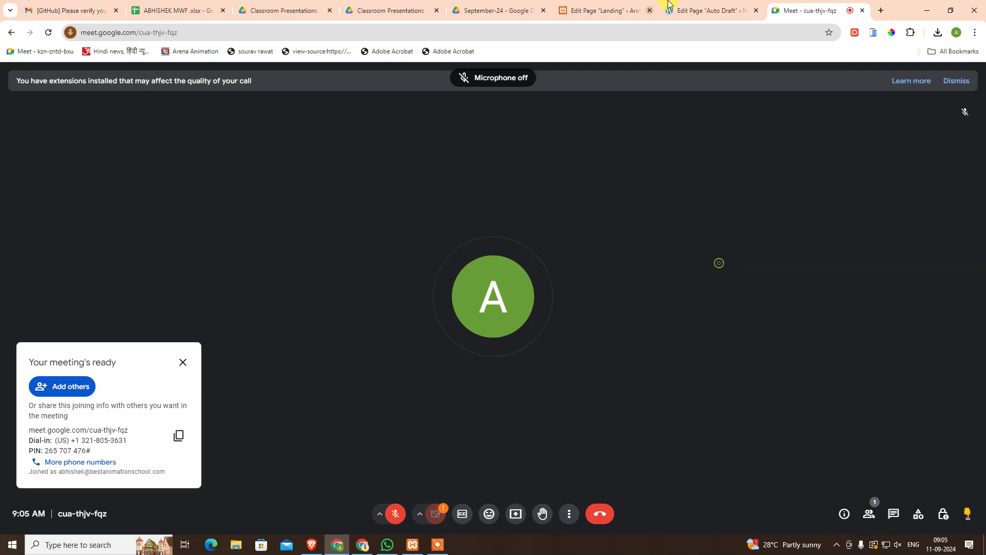
Step: Return to the Auto Draft page editor and let the Landing layout import finish
click(709, 10)
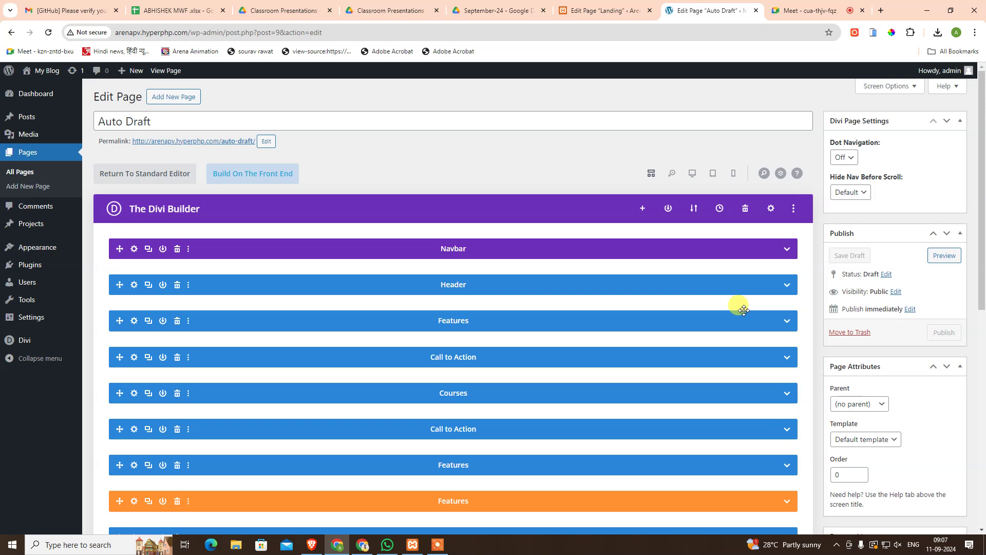
Step: Replace the Auto Draft title with 'Landing' and publish the page
double_click(172, 116)
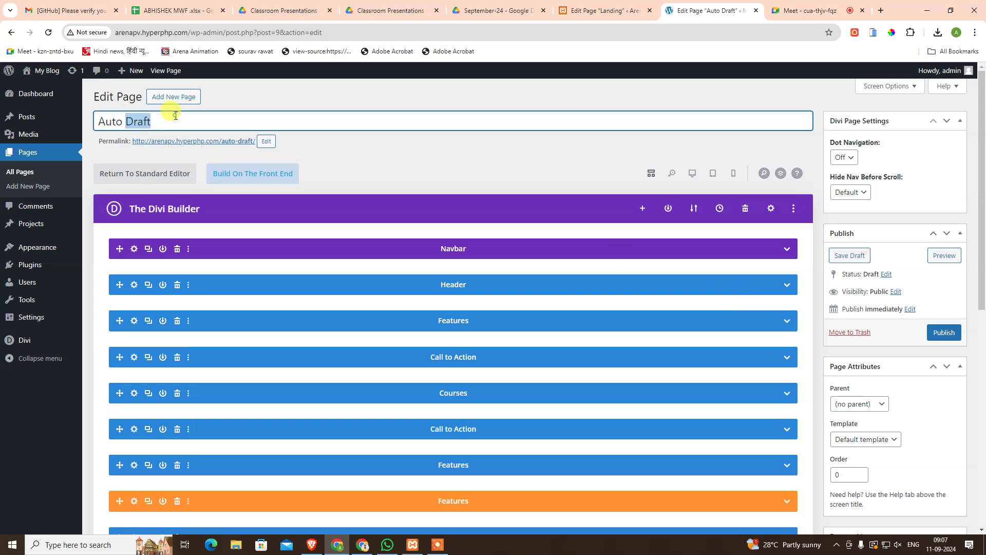
triple_click(175, 116)
text(Lan)
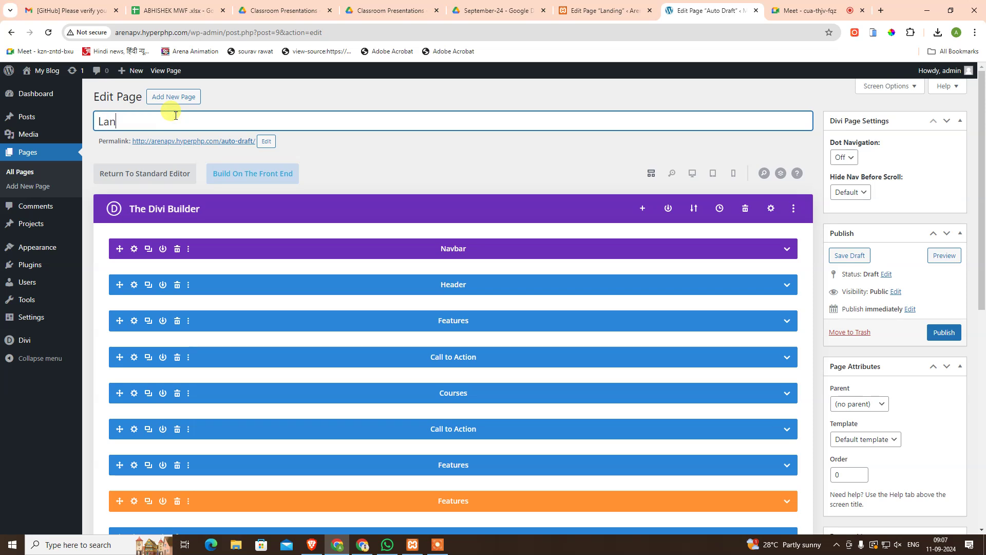
text(ding)
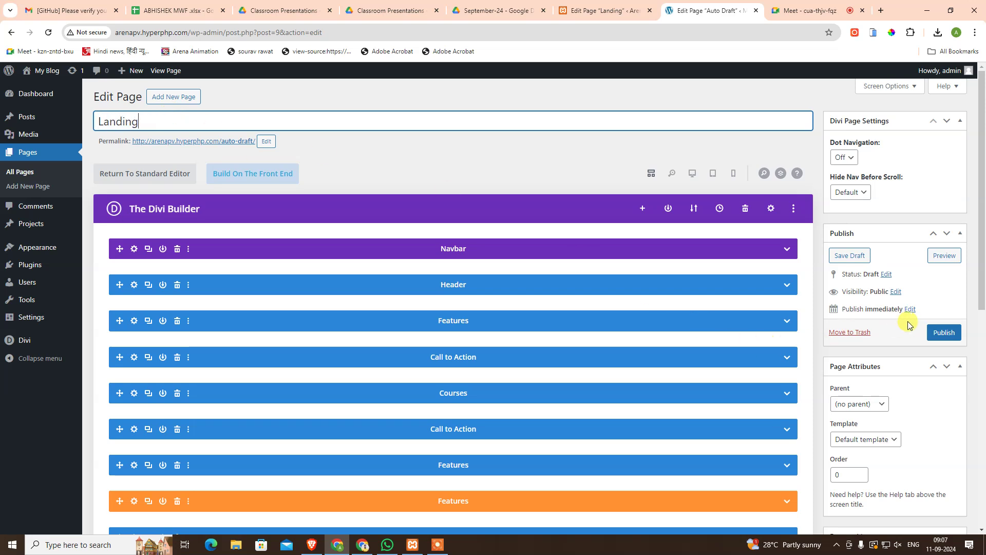
click(936, 334)
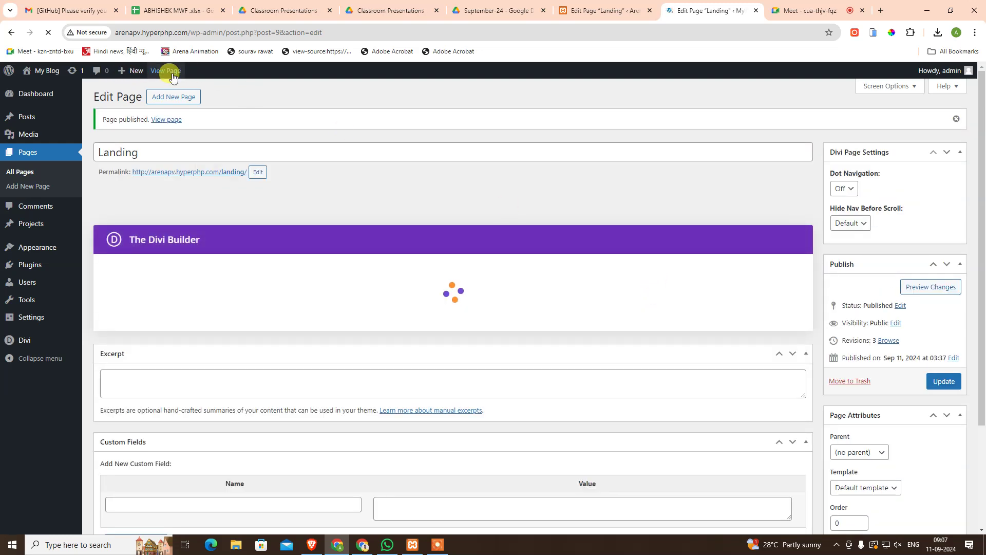
Step: View the published Landing page live in a new tab and scroll through its sections
middle_click(166, 71)
click(705, 4)
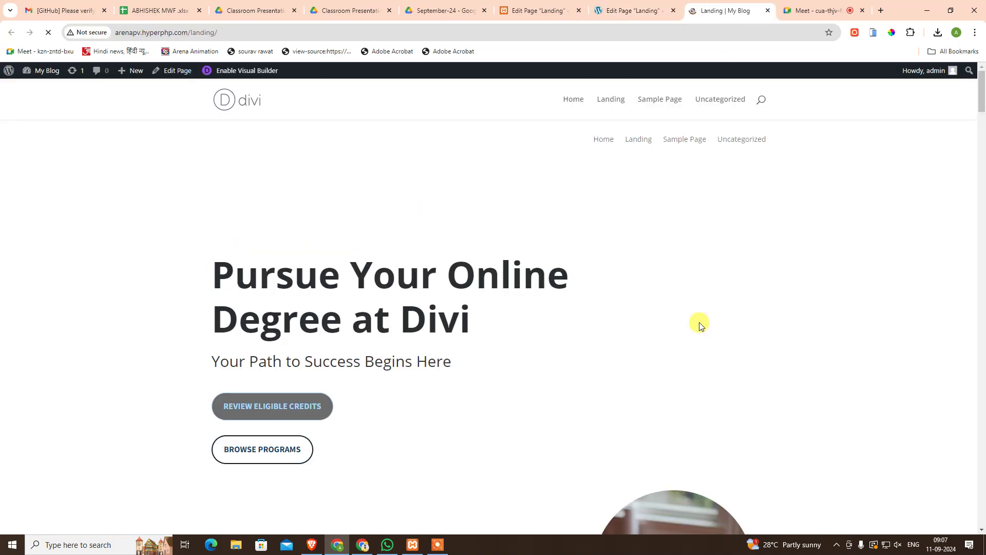
scroll(667, 347, down, 1)
scroll(667, 349, down, 5)
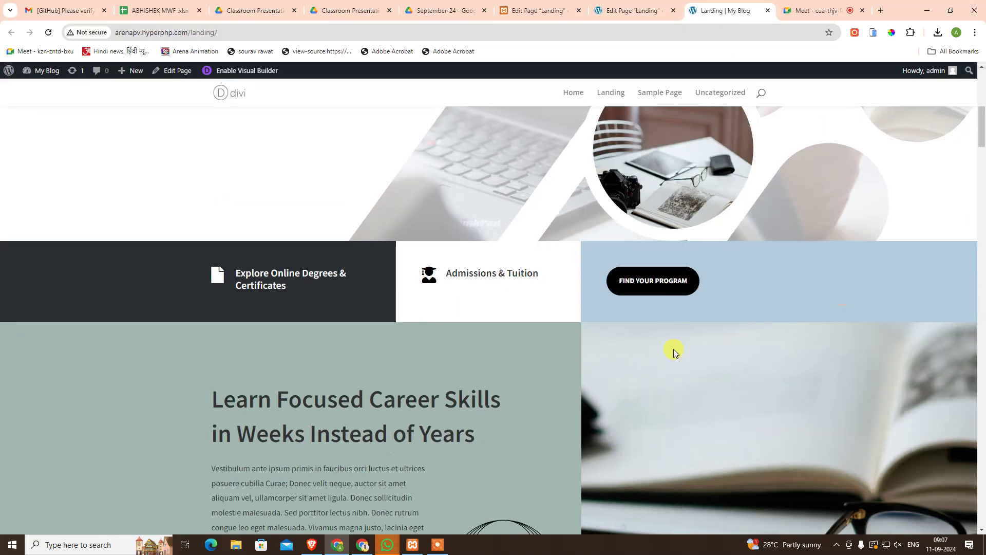
scroll(673, 349, down, 5)
scroll(674, 349, down, 5)
scroll(673, 345, down, 5)
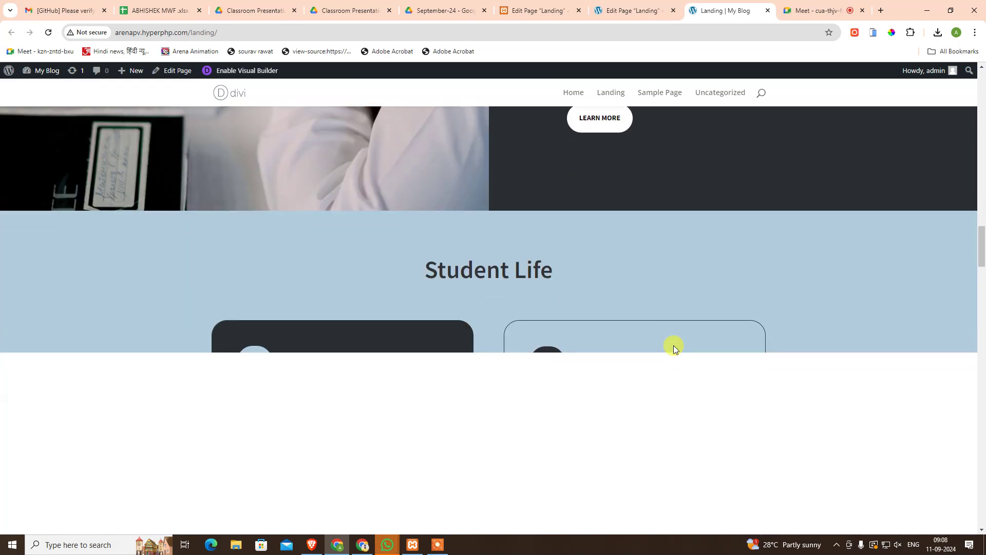
scroll(673, 346, down, 5)
scroll(685, 354, down, 5)
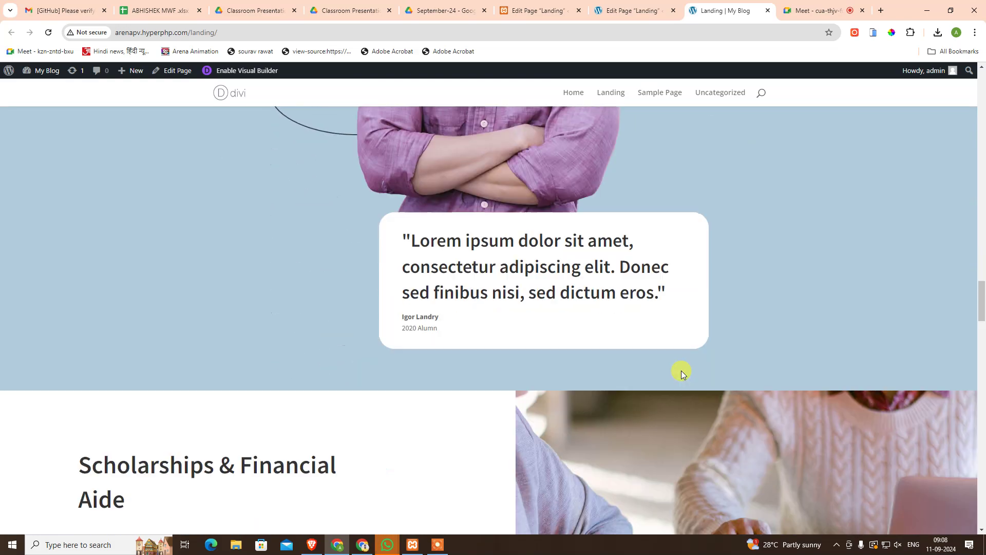
scroll(681, 371, down, 5)
scroll(684, 377, down, 5)
scroll(688, 385, down, 5)
scroll(693, 393, down, 8)
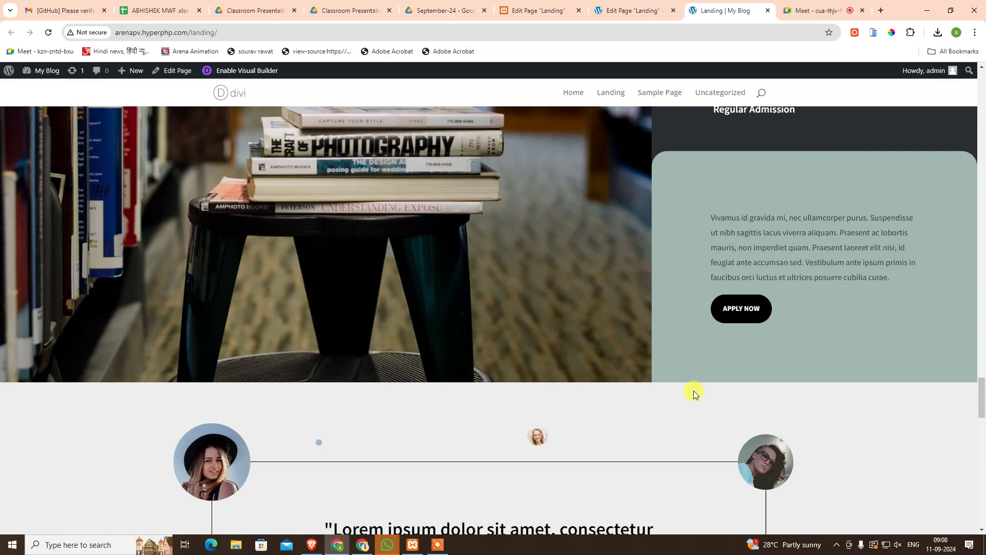